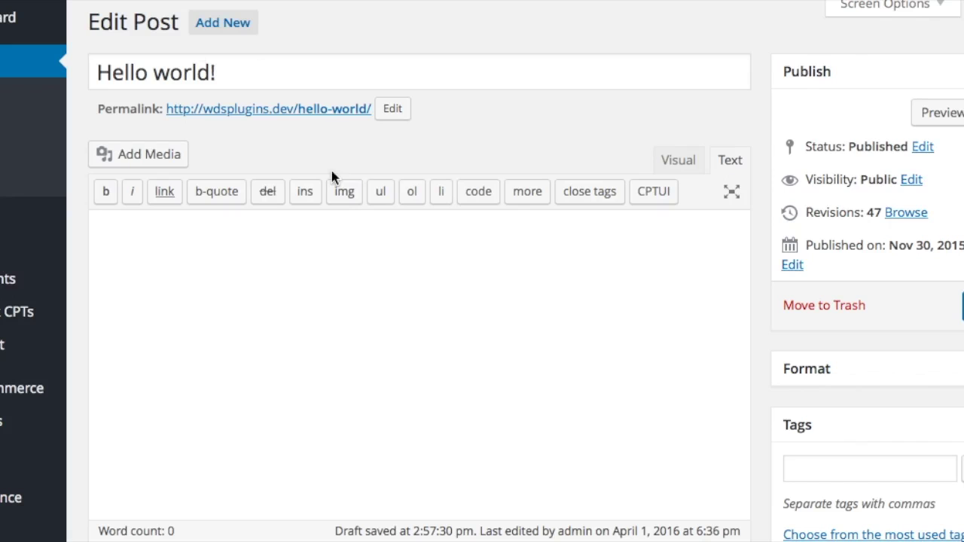
Step: Open the CPTUI shortcode builder from the Hello world! post's Text editor toolbar
left_click(653, 193)
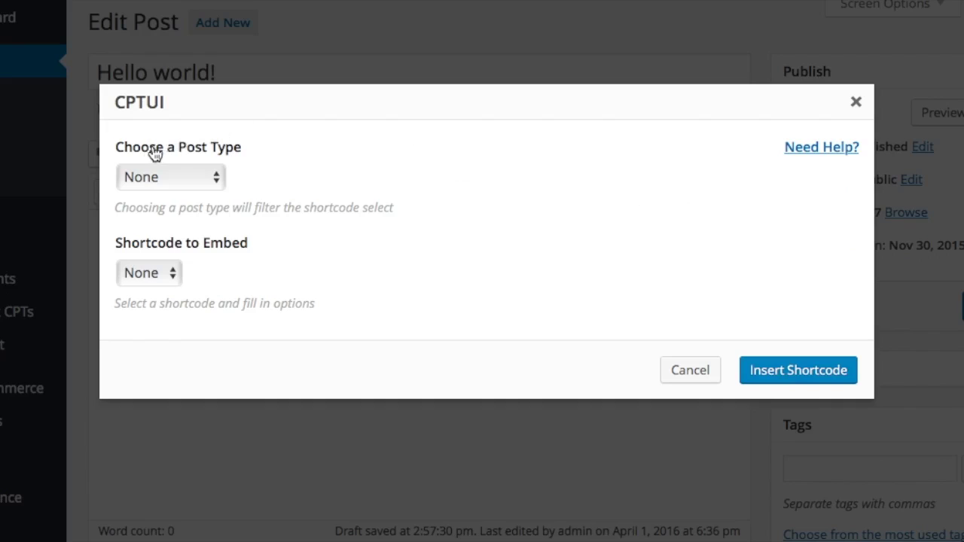
Step: Check which shortcodes the post and product post types offer
left_click(186, 177)
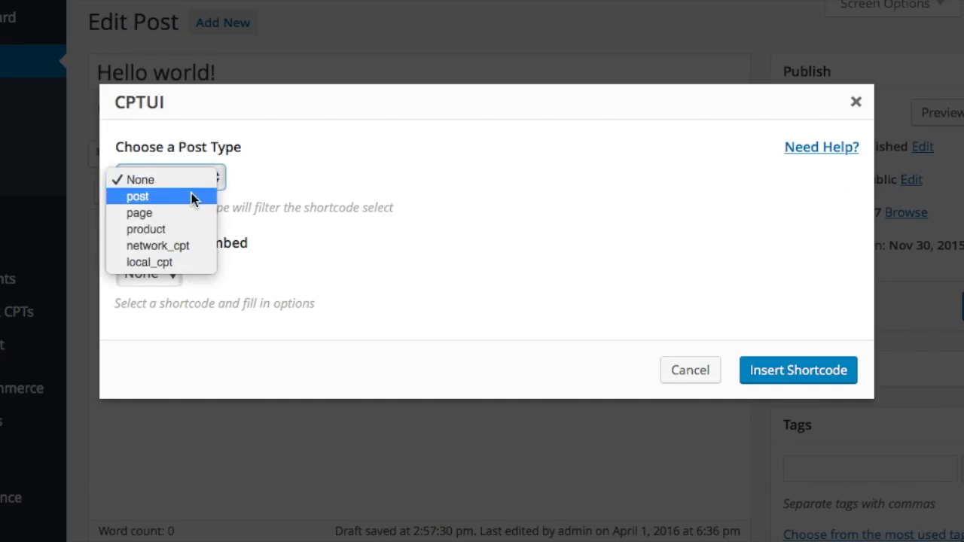
left_click(186, 199)
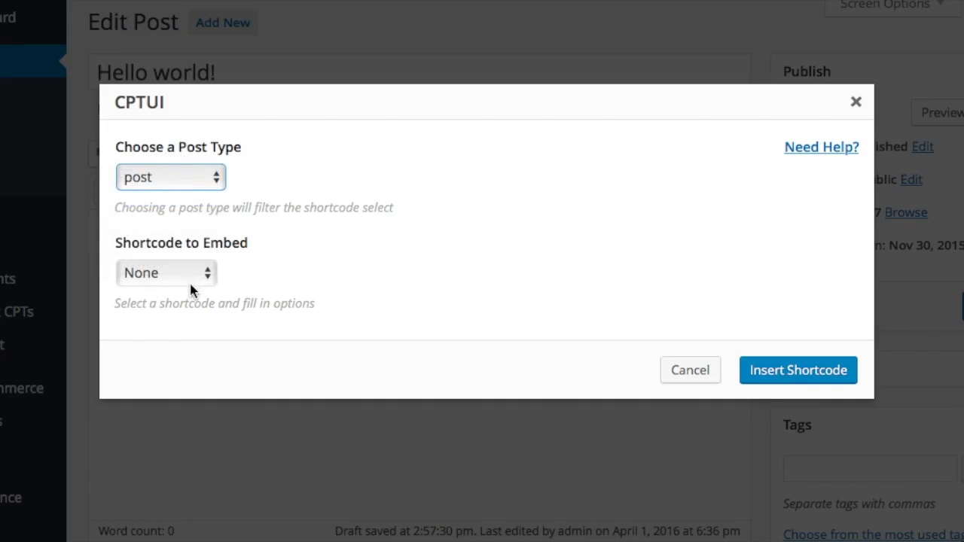
left_click(202, 277)
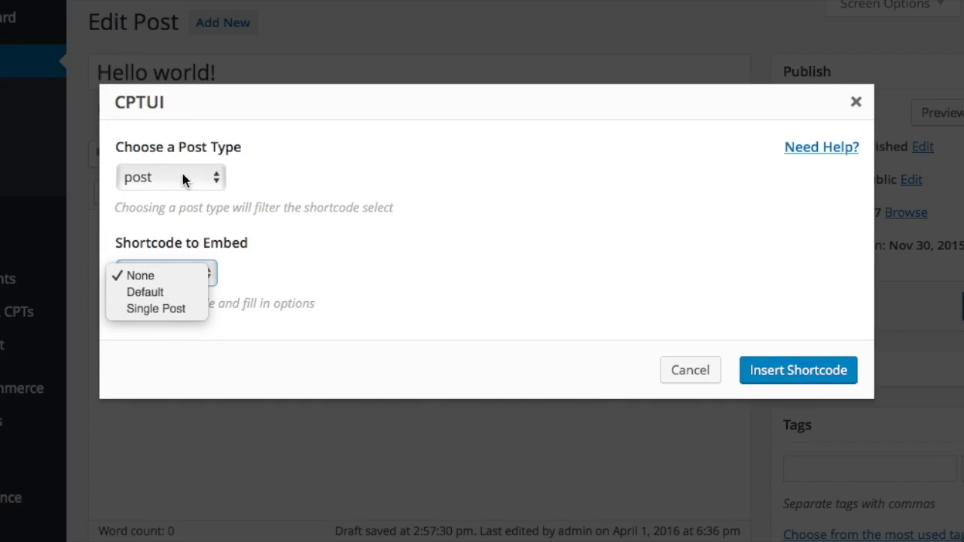
left_click(251, 223)
left_click(200, 181)
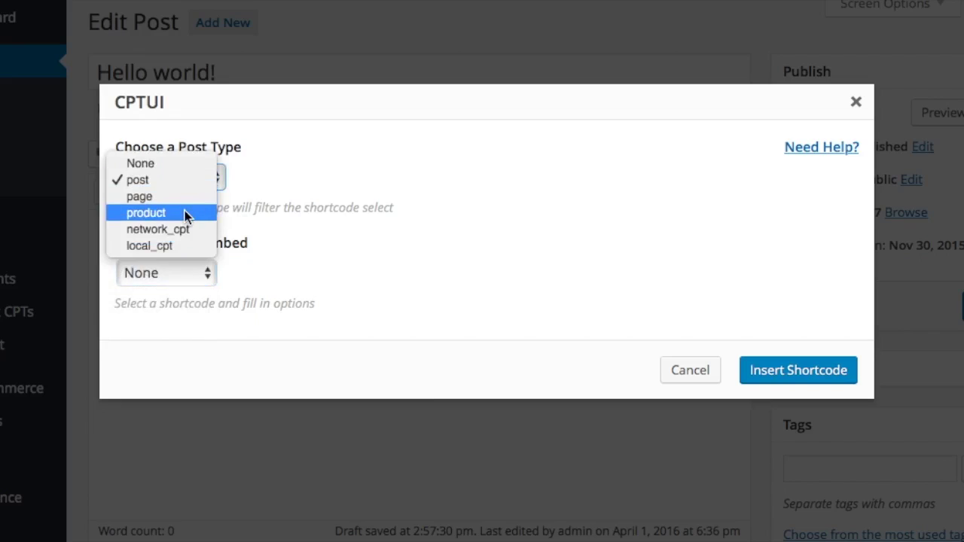
left_click(187, 214)
left_click(180, 277)
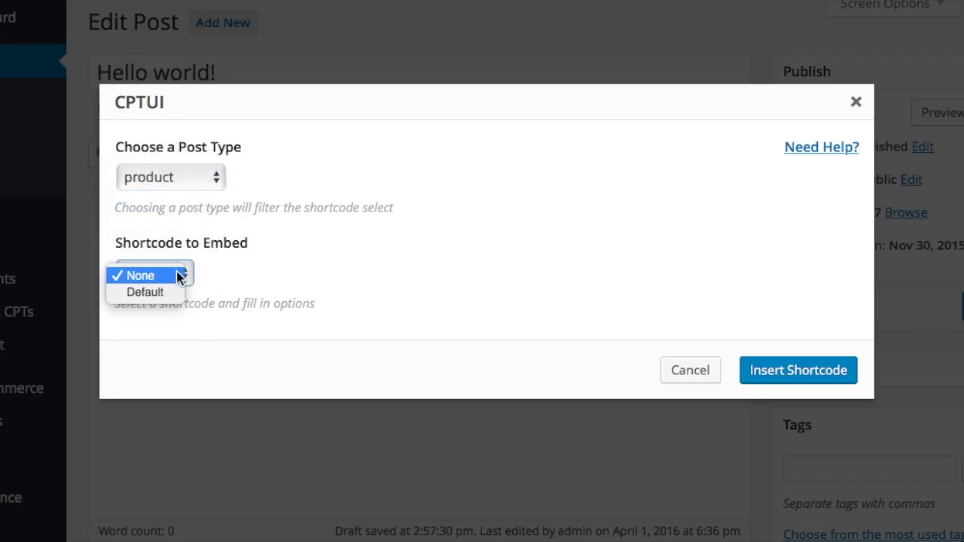
left_click(188, 178)
Step: Check which shortcodes the network_cpt and page post types offer
left_click(193, 177)
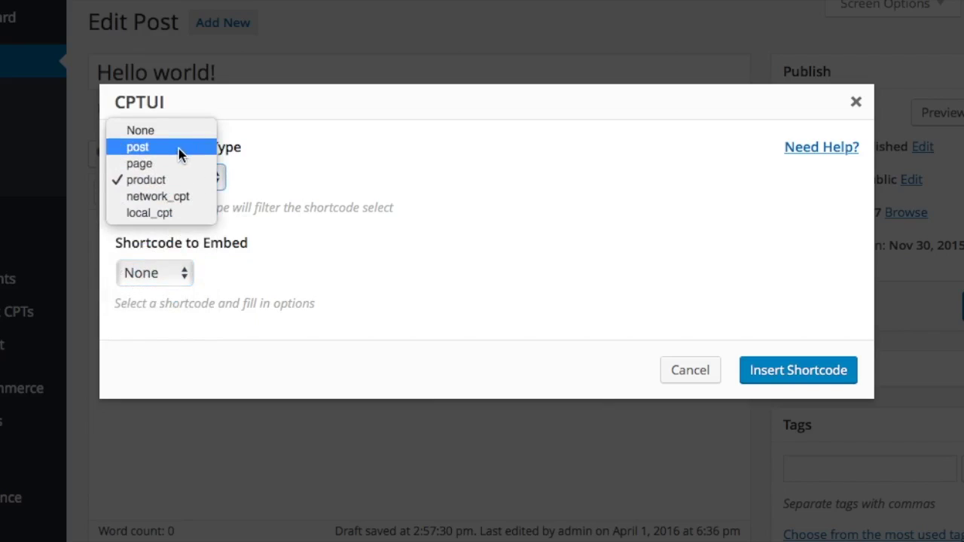
left_click(176, 196)
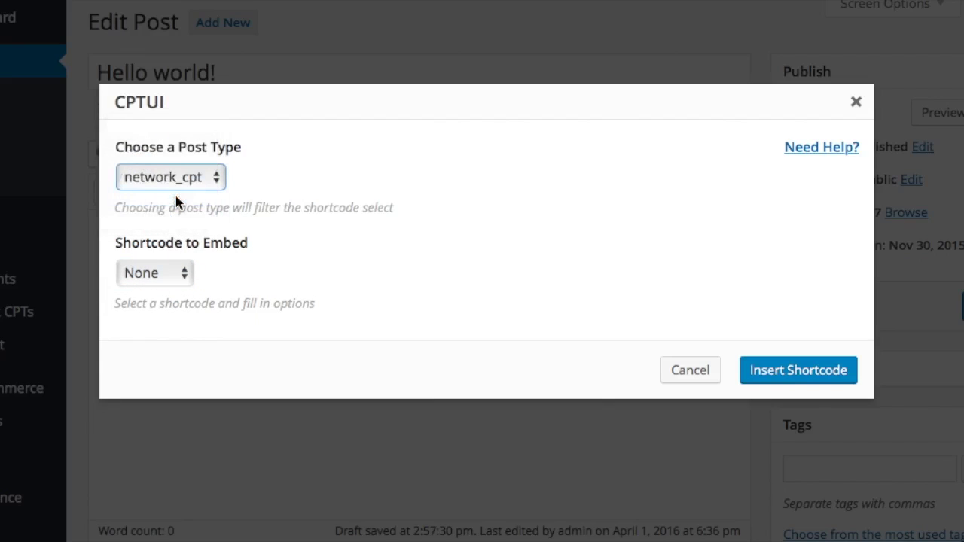
left_click(172, 273)
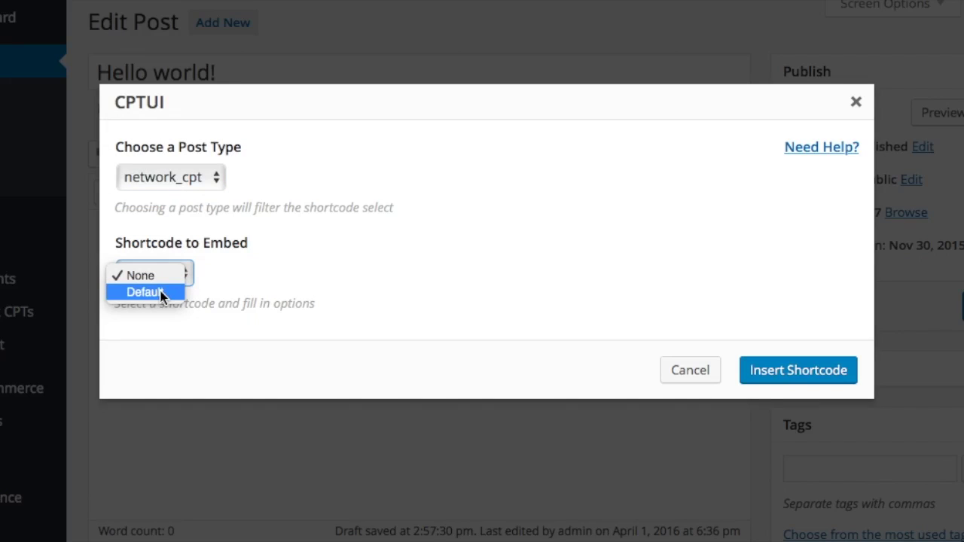
left_click(182, 181)
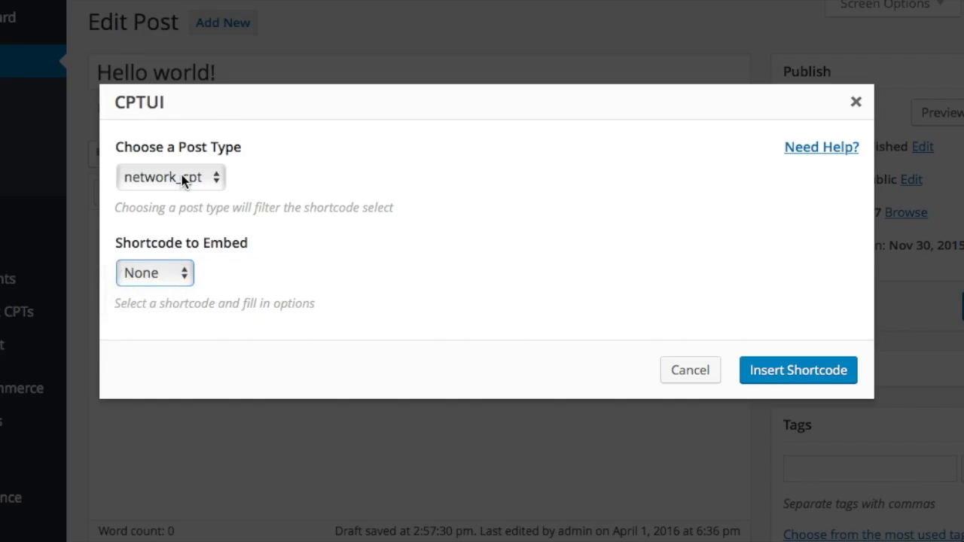
left_click(181, 181)
left_click(162, 152)
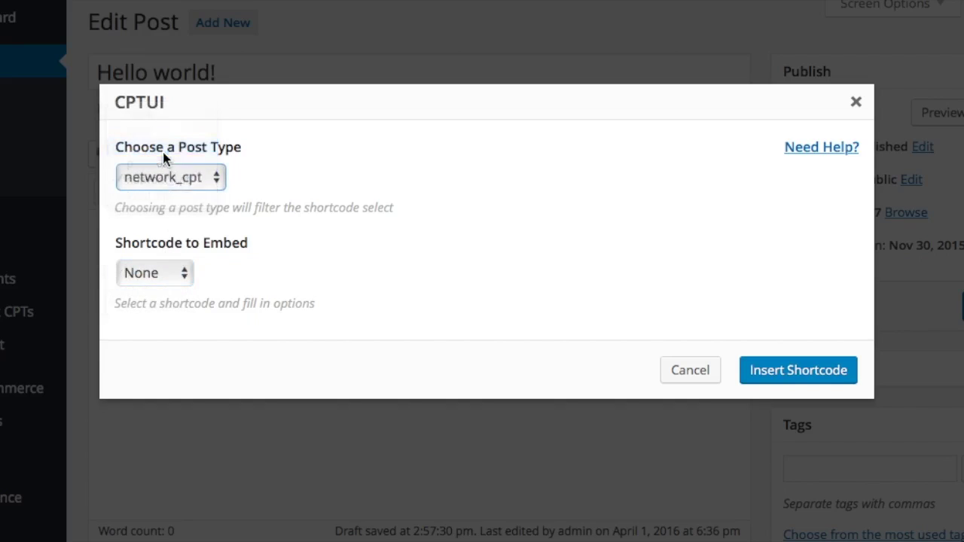
left_click(177, 276)
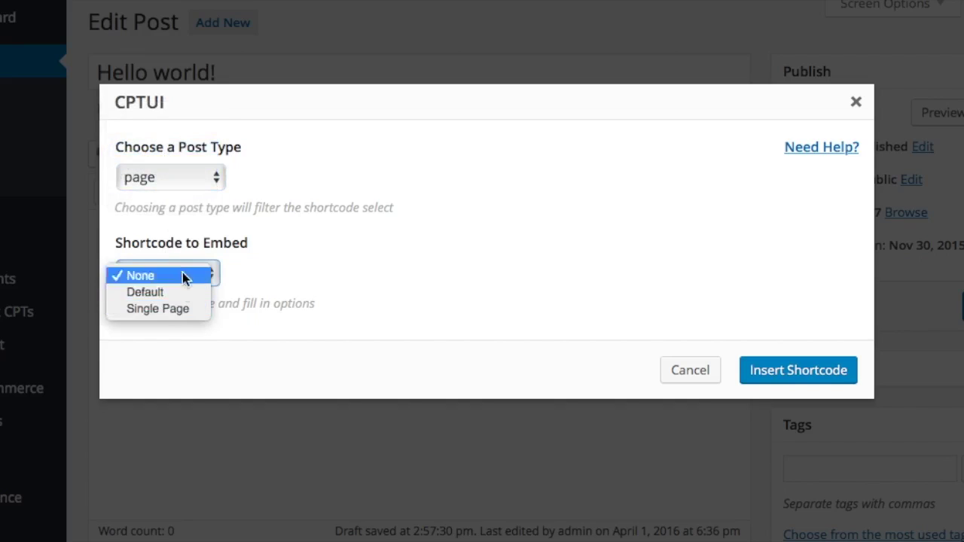
left_click(186, 174)
Step: Set the post type back to post and choose the Default shortcode
left_click(186, 174)
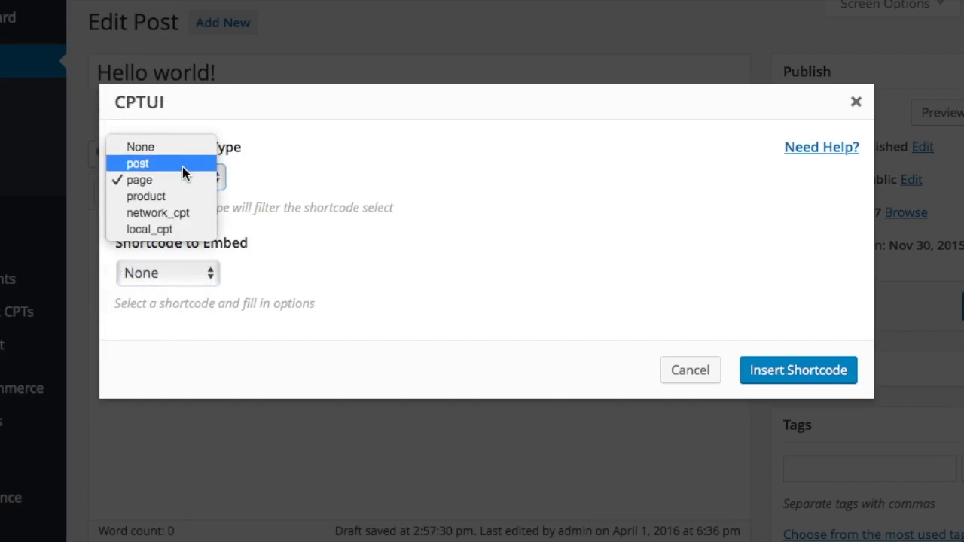
left_click(182, 164)
left_click(183, 271)
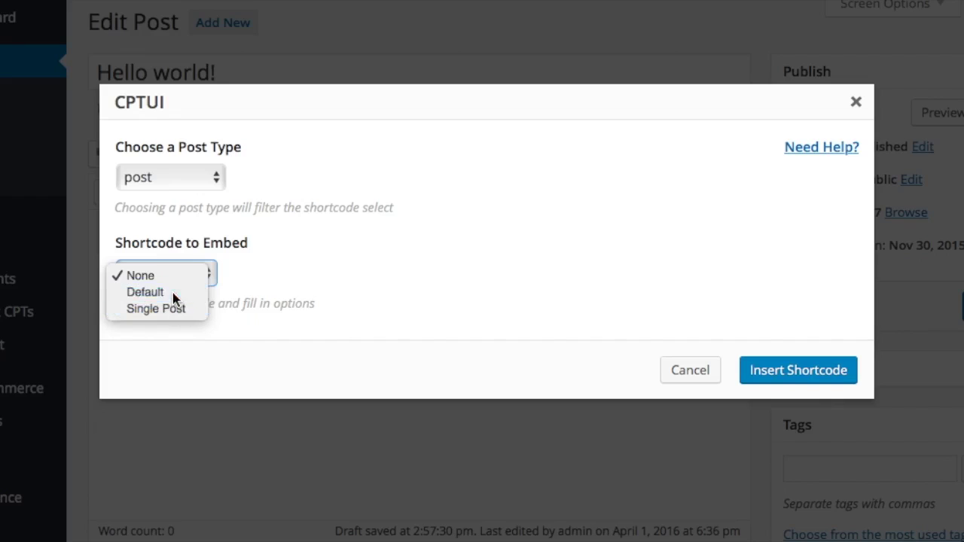
left_click(173, 293)
Step: Enter title 'my posts', amount 3, and enable featured images for the shortcode
scroll(173, 297, "down", 5)
scroll(172, 299, "down", 1)
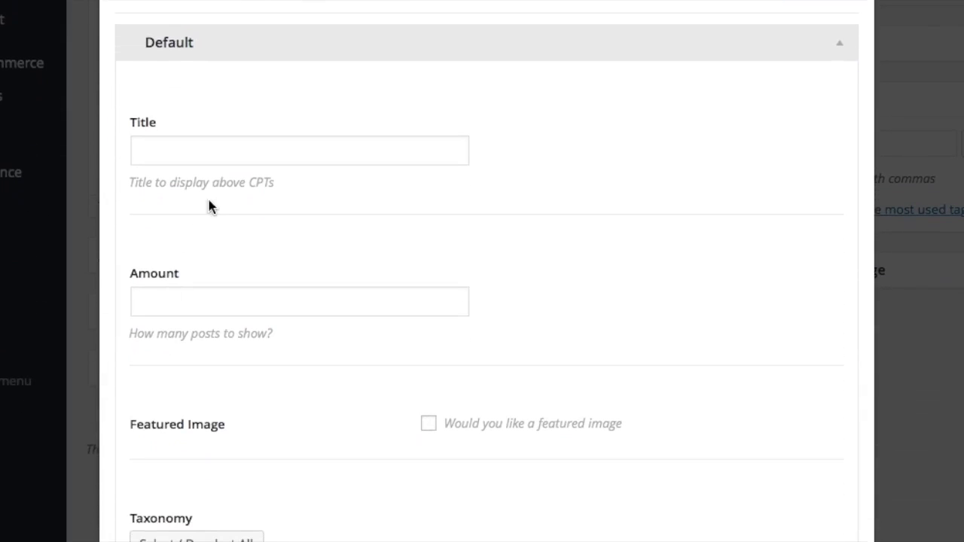
left_click(220, 148)
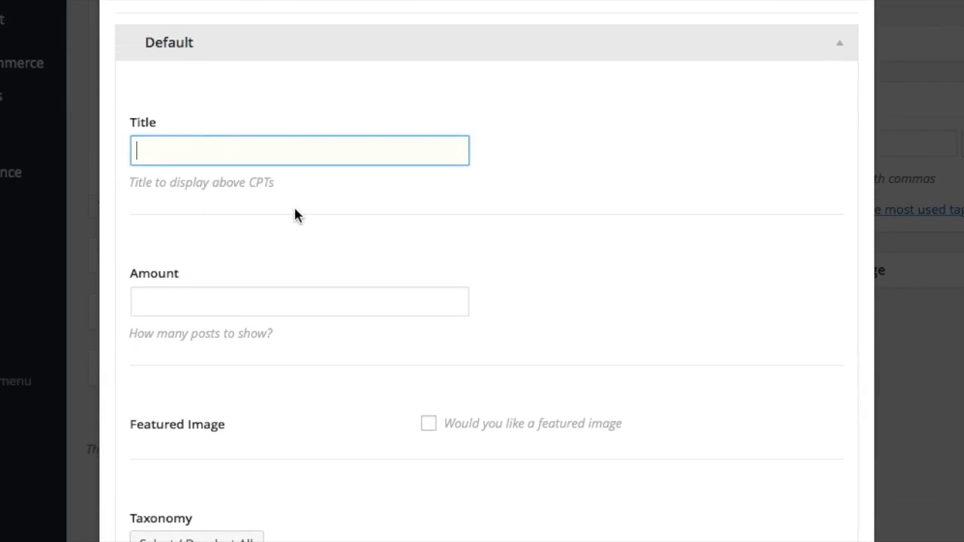
type("my posts")
scroll(337, 266, "down", 2)
left_click(329, 233)
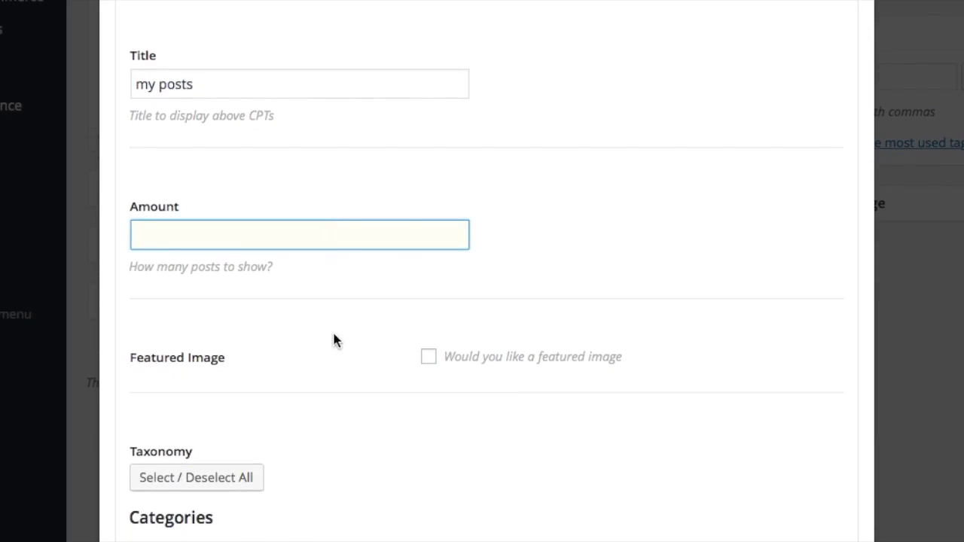
type("3")
left_click(434, 349)
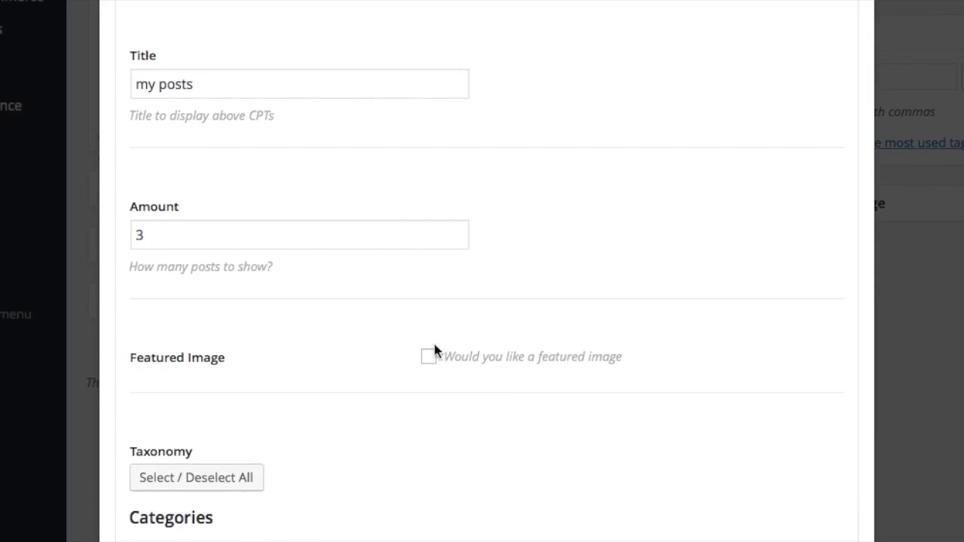
left_click(429, 360)
Step: Insert the configured 'my posts' shortcode into the post
scroll(357, 377, "down", 5)
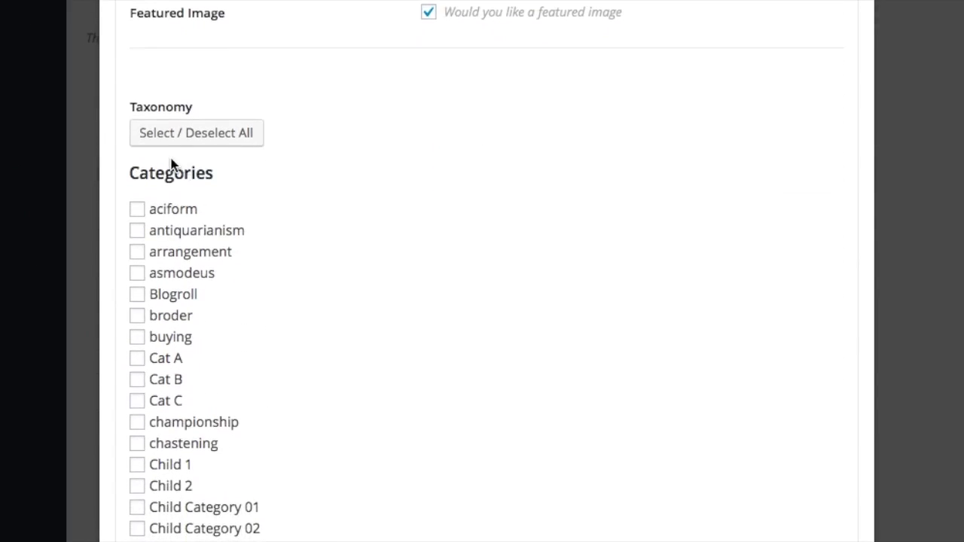
scroll(171, 166, "down", 15)
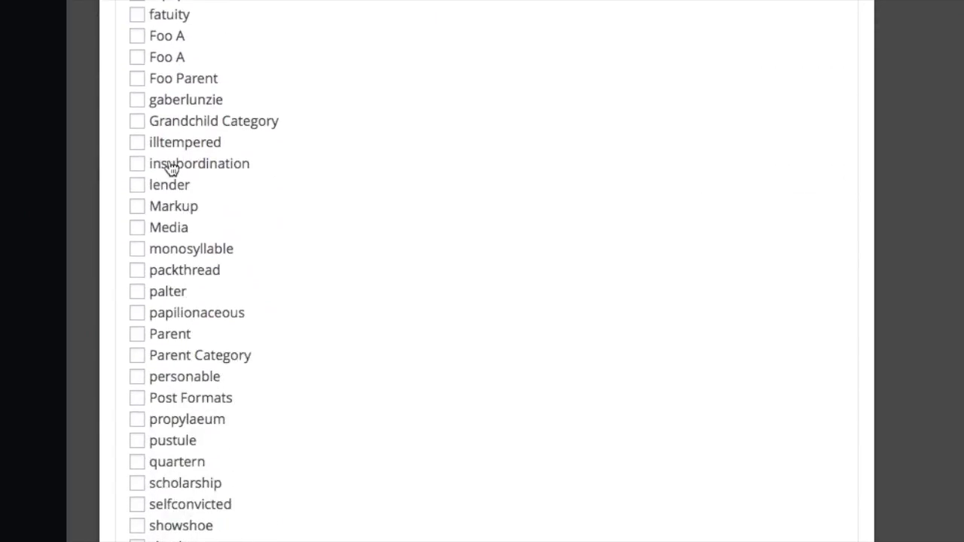
scroll(171, 168, "down", 15)
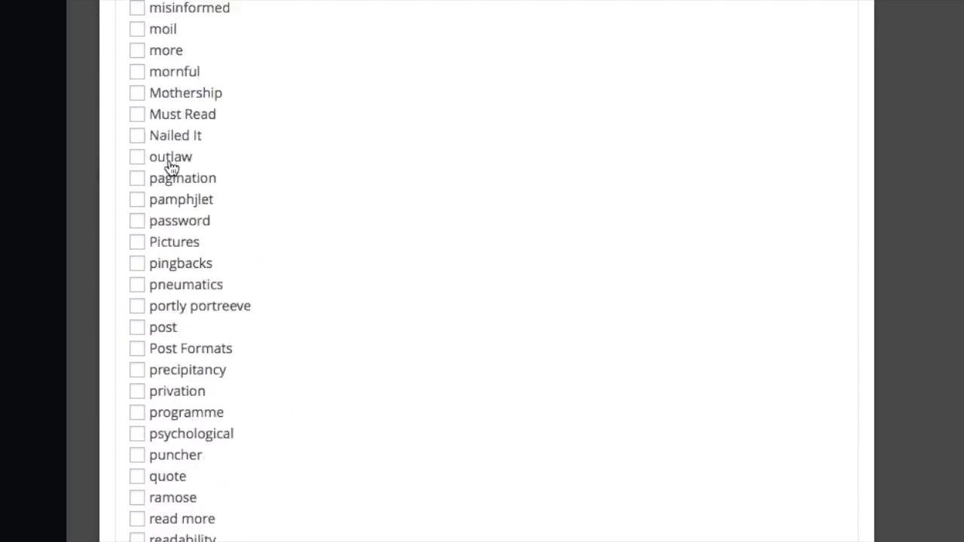
scroll(171, 166, "down", 5)
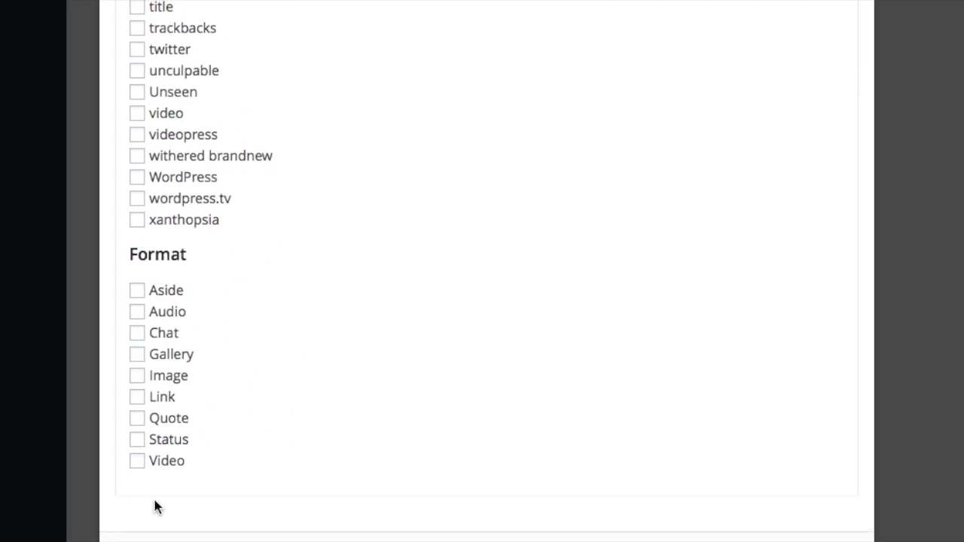
scroll(753, 422, "down", 2)
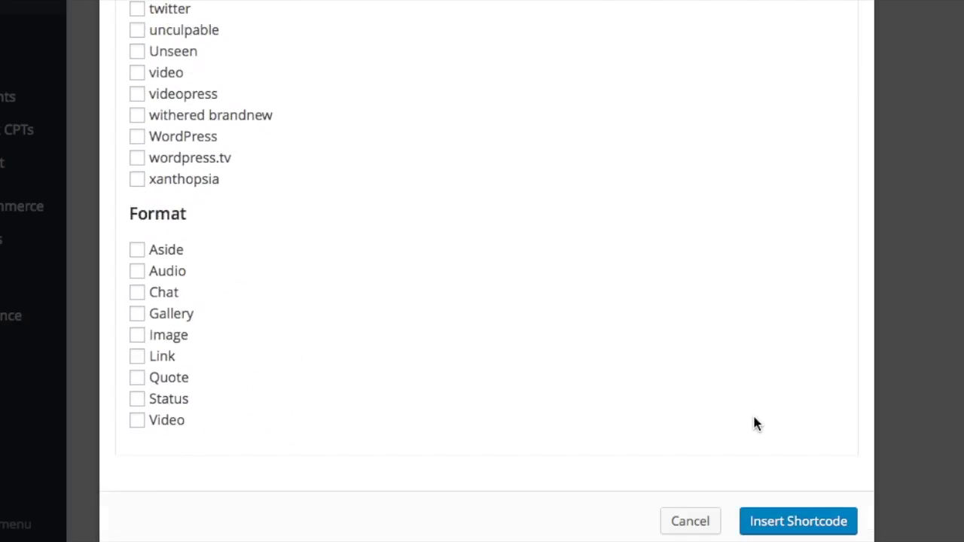
left_click(797, 528)
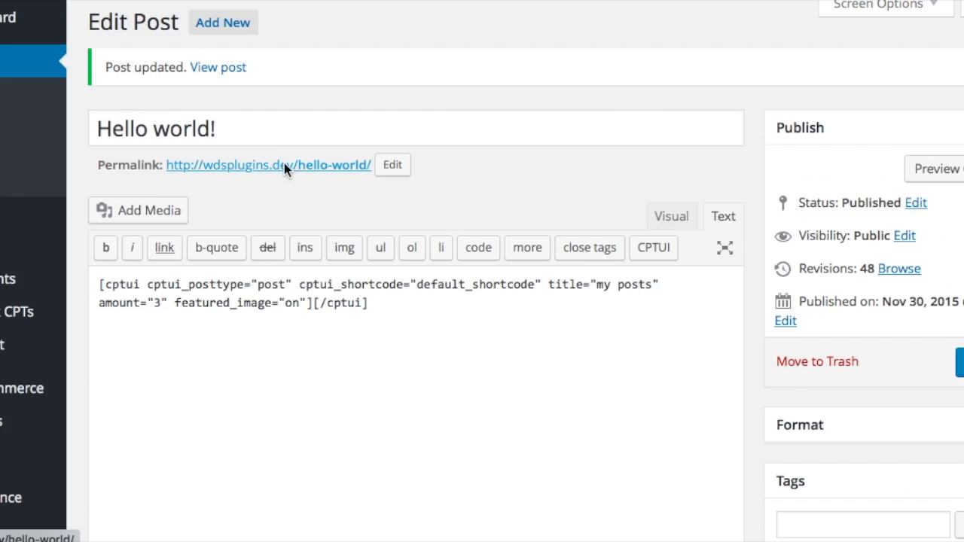
Step: View the published Hello world! post showing the 'my posts' list
left_click(284, 166)
Step: Review the three-post 'my posts' list and open the Test Category Post page
scroll(733, 220, "down", 1)
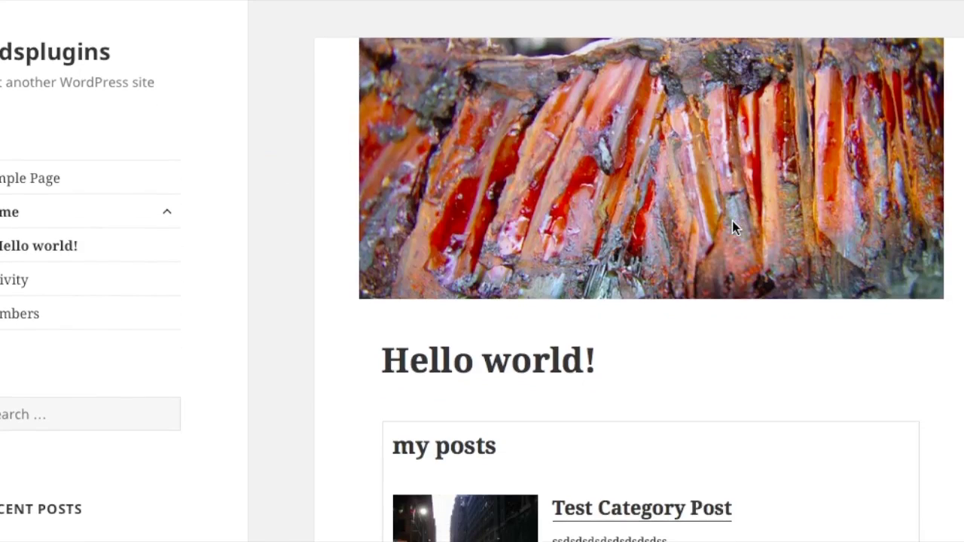
scroll(667, 284, "down", 5)
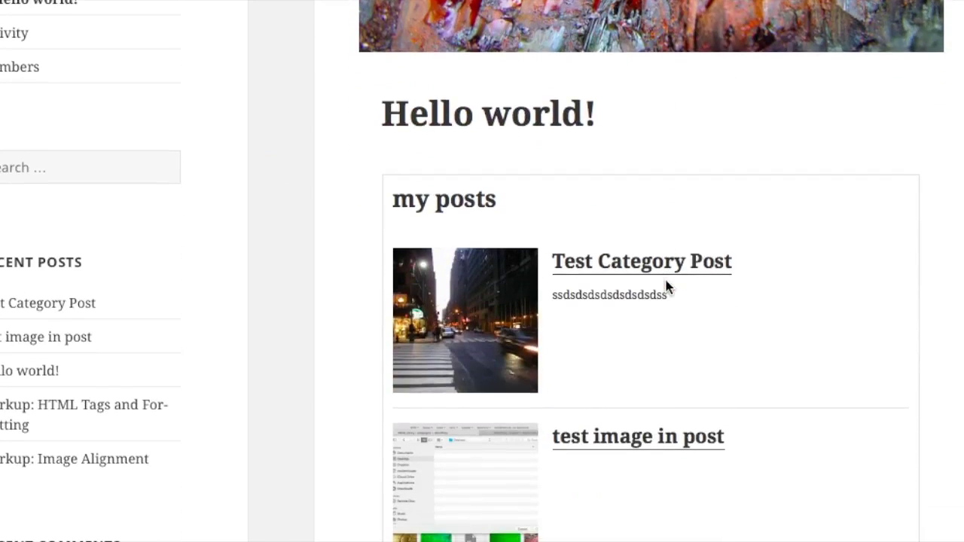
scroll(660, 344, "down", 5)
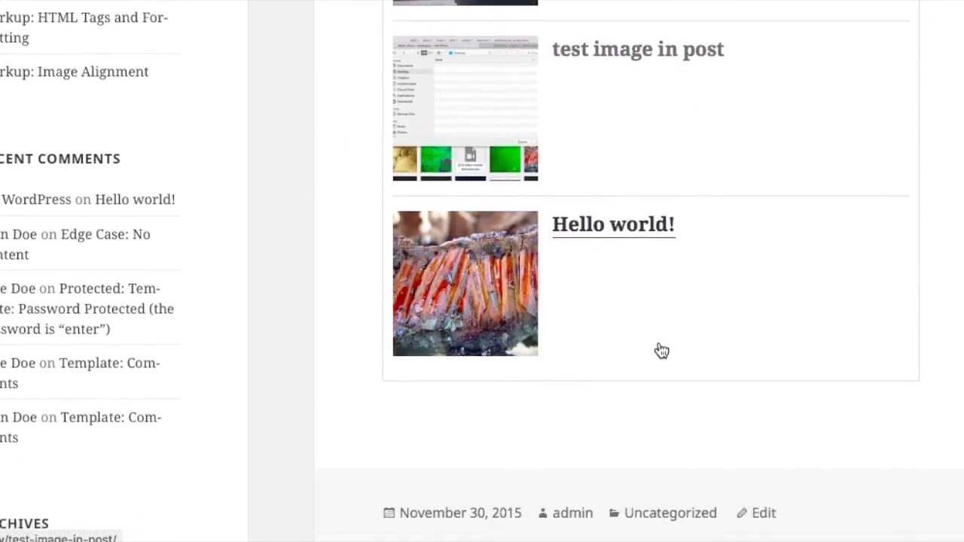
scroll(661, 349, "up", 2)
scroll(660, 347, "up", 3)
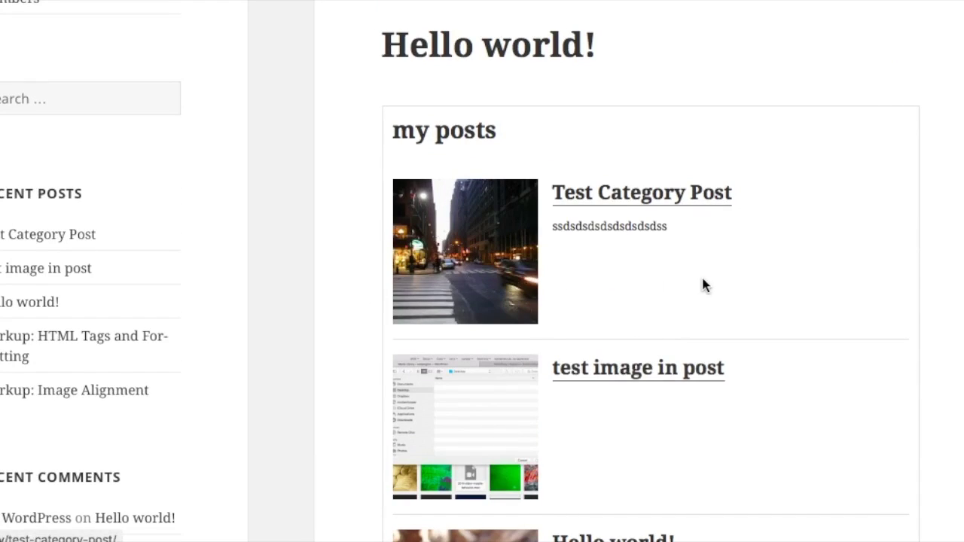
scroll(701, 284, "down", 2)
scroll(638, 330, "down", 2)
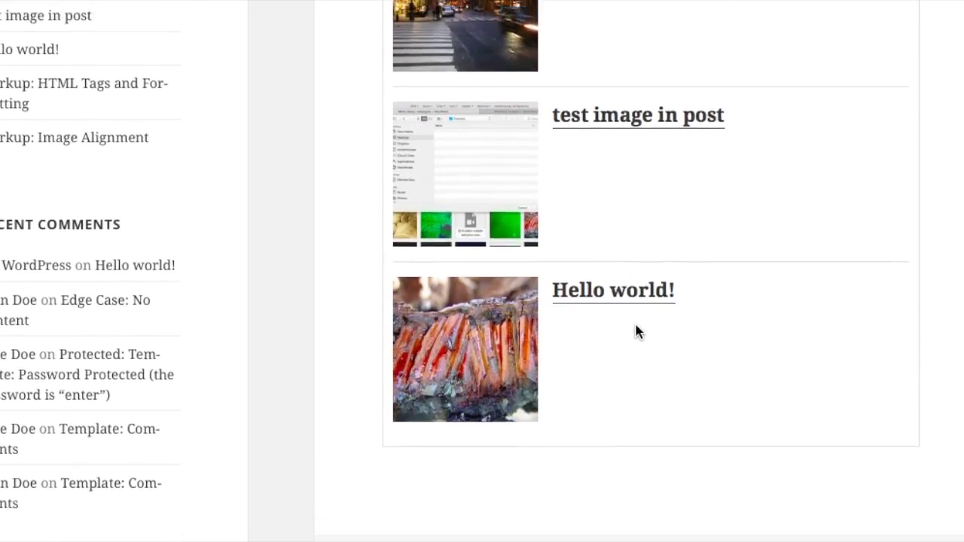
scroll(636, 330, "up", 3)
scroll(636, 325, "up", 5)
scroll(619, 294, "down", 2)
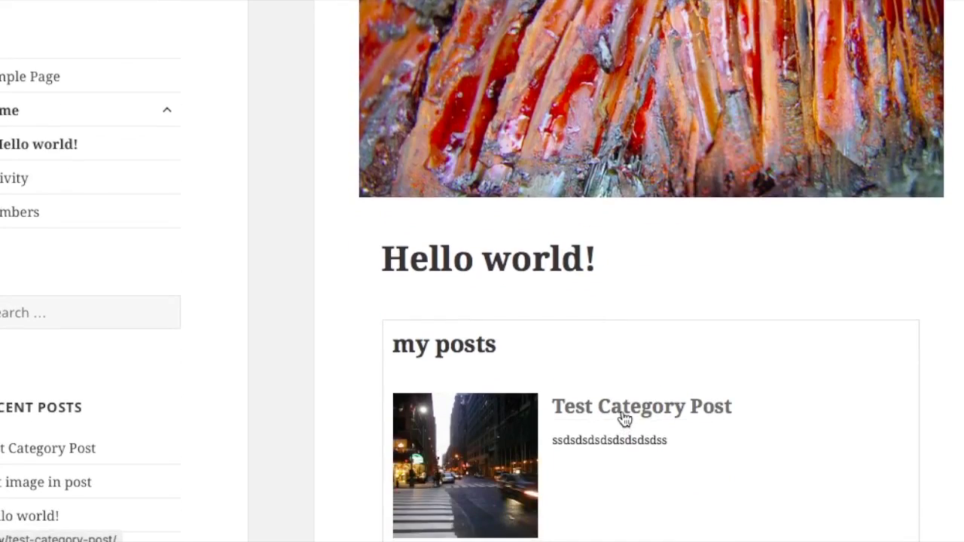
left_click(623, 411)
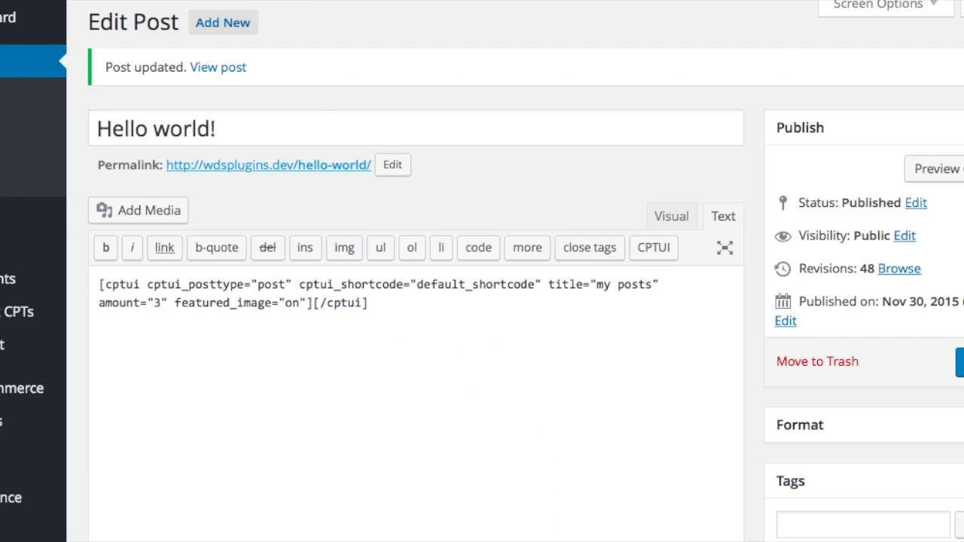
Step: Open the CPTUI dialog with product as post type and the Default shortcode
left_click(654, 254)
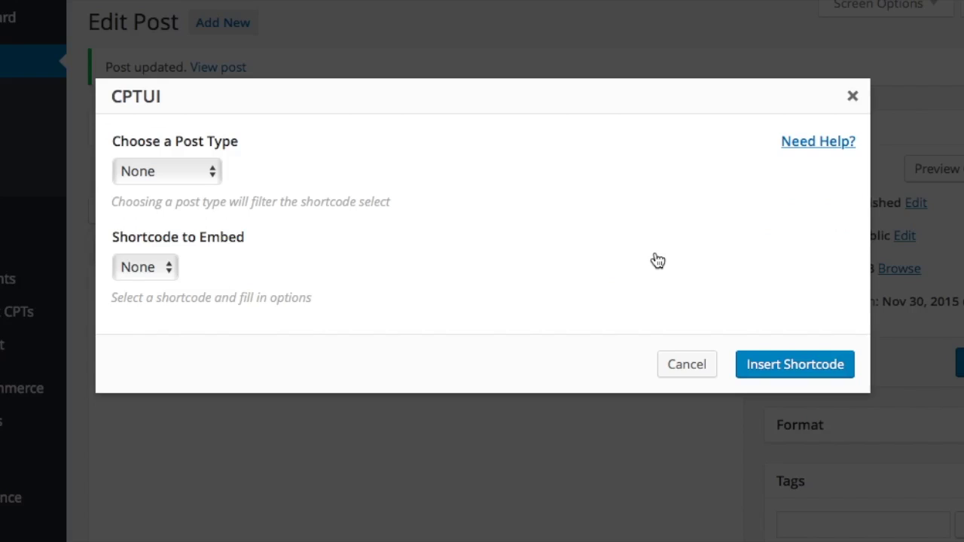
left_click(188, 177)
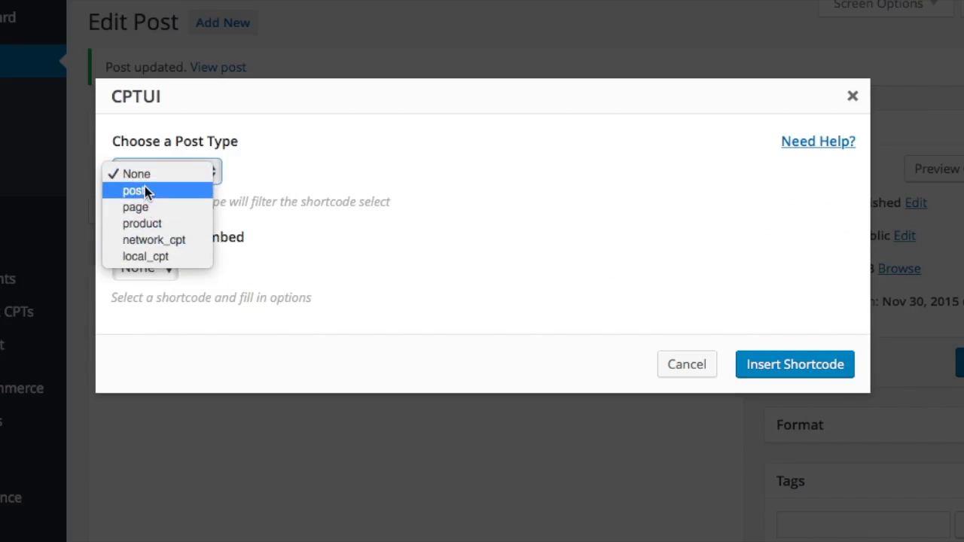
left_click(136, 223)
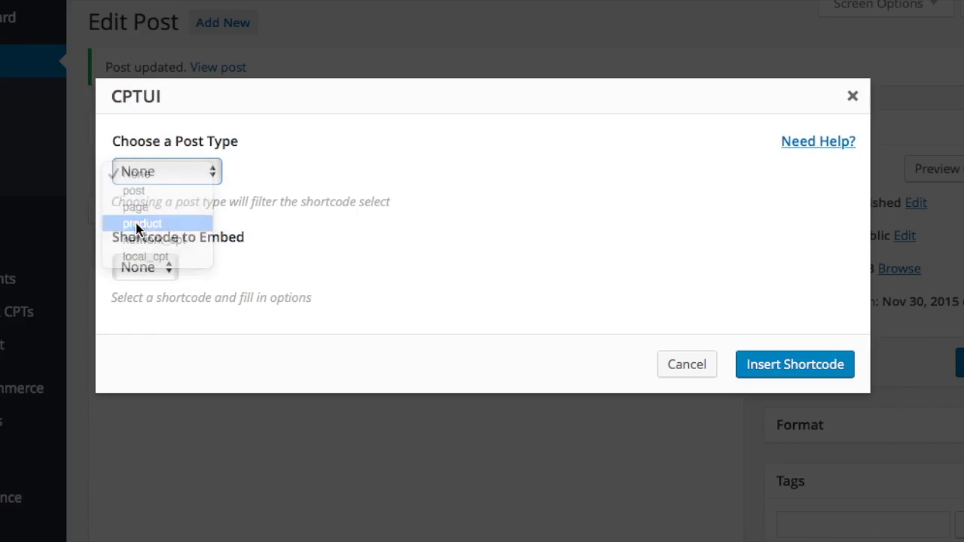
left_click(162, 268)
left_click(154, 288)
Step: Enter title 'woo', amount 10, and enable featured images for the product list
scroll(406, 309, "down", 3)
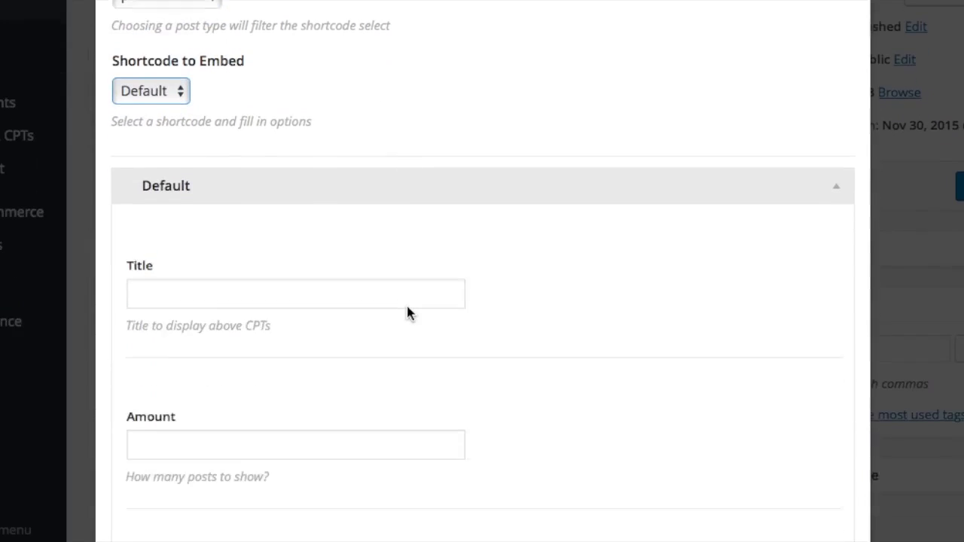
scroll(408, 312, "down", 2)
left_click(280, 164)
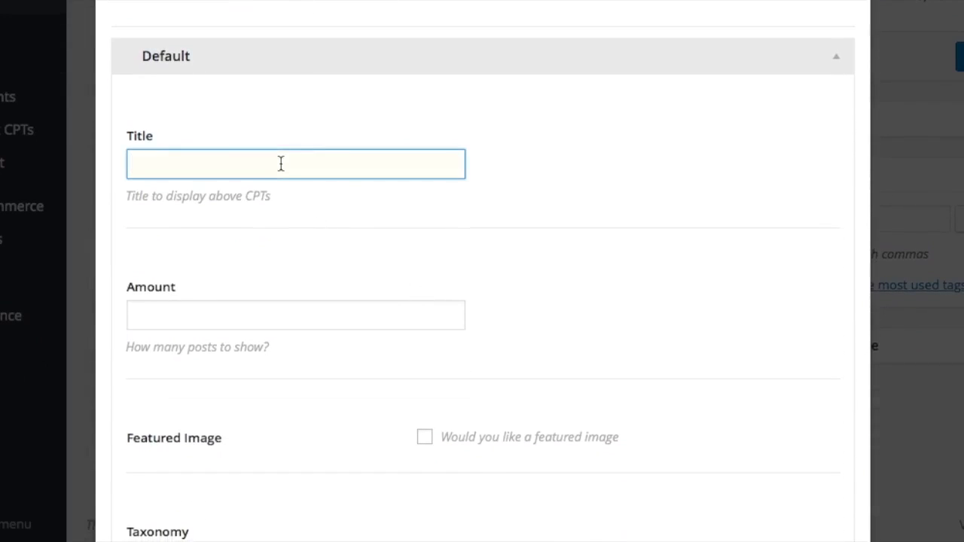
type("w")
left_click(318, 226)
scroll(309, 238, "down", 1)
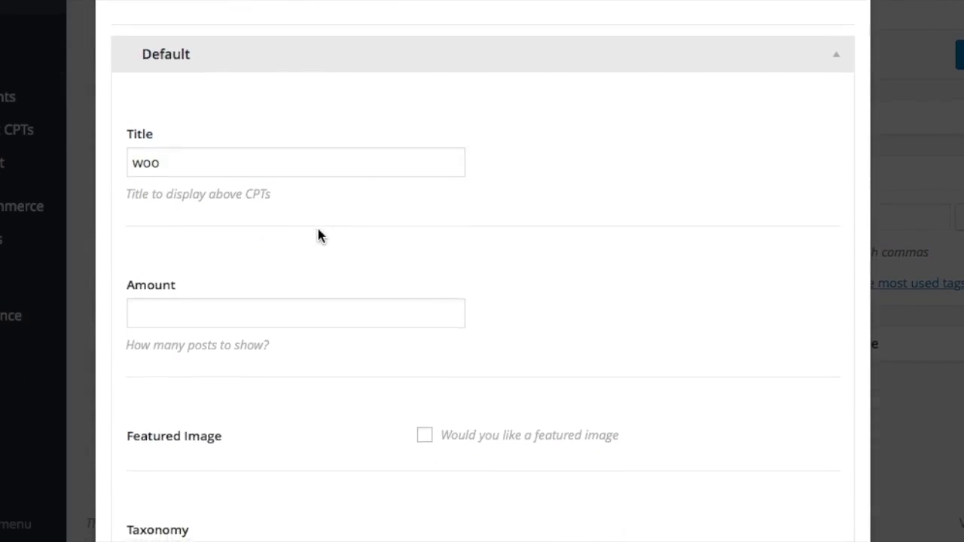
left_click(252, 261)
scroll(251, 264, "down", 1)
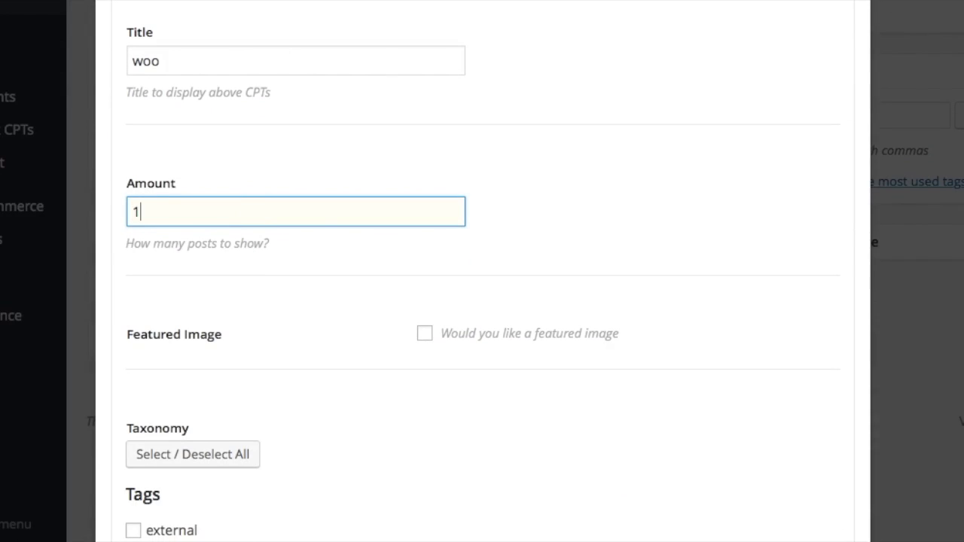
left_click(307, 297)
scroll(307, 298, "down", 2)
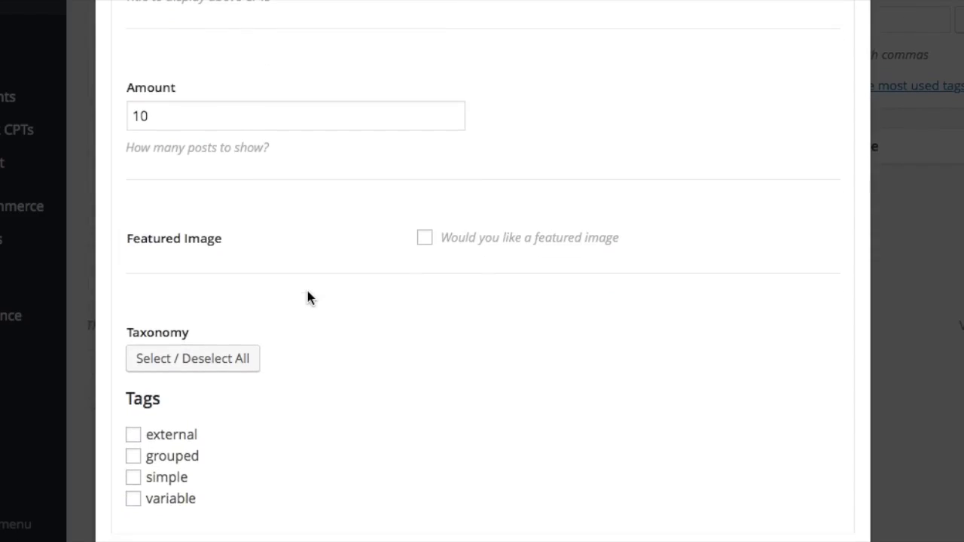
left_click(424, 239)
Step: Insert the 'woo' product shortcode into the post
scroll(373, 259, "down", 2)
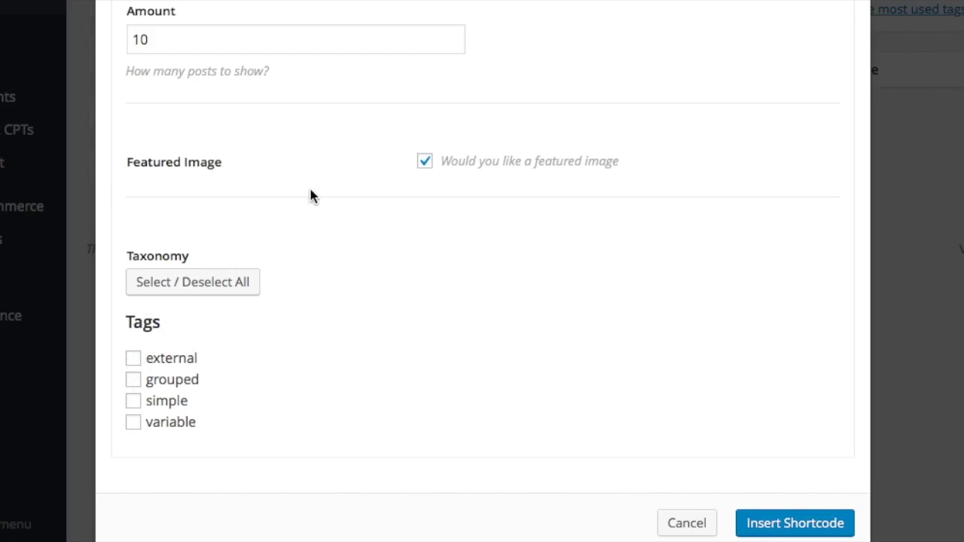
scroll(313, 196, "up", 3)
scroll(312, 195, "down", 3)
left_click(810, 527)
Step: Add a line break between the 'woo' and 'my posts' shortcodes
key("Return")
key("Return")
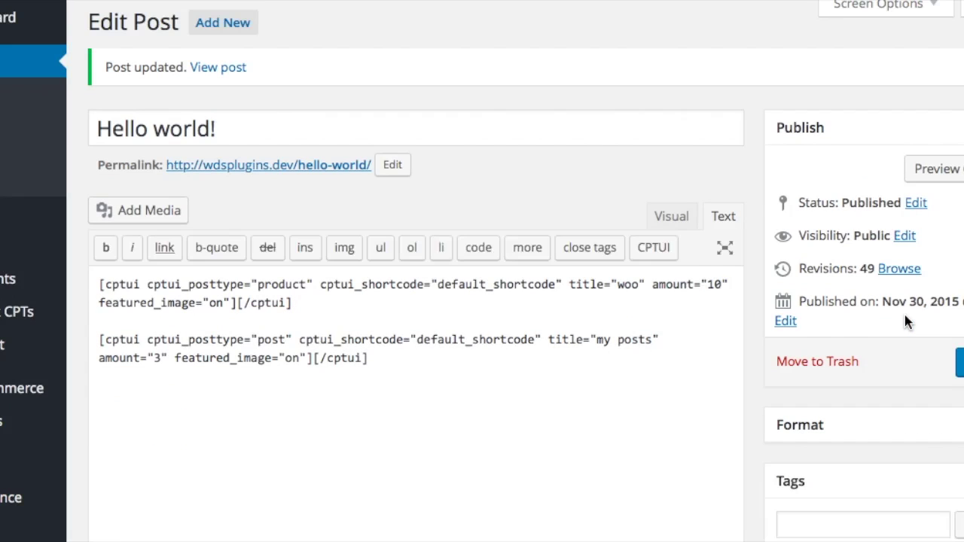
Step: View the live post's 'woo' product list and open the Test 2 product page
left_click(270, 166)
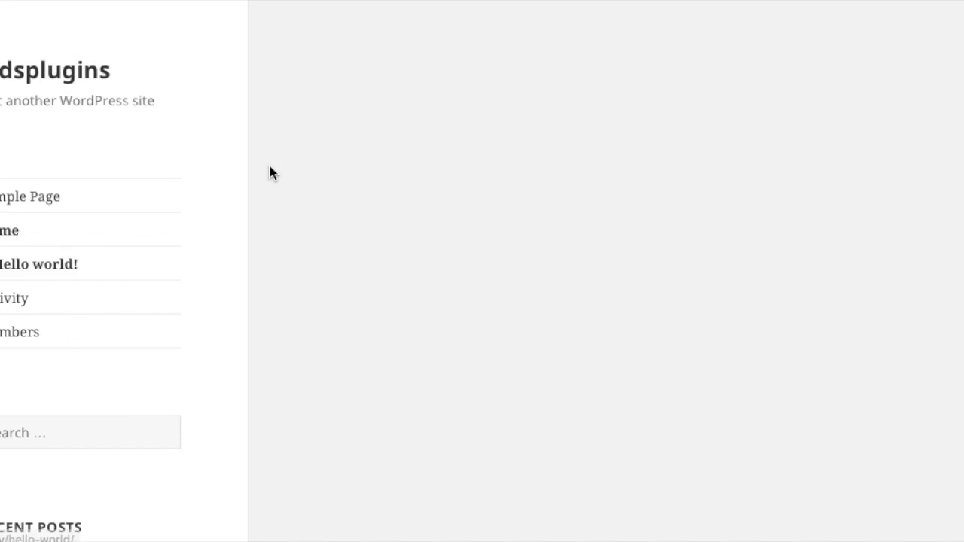
scroll(842, 280, "down", 4)
scroll(843, 279, "down", 9)
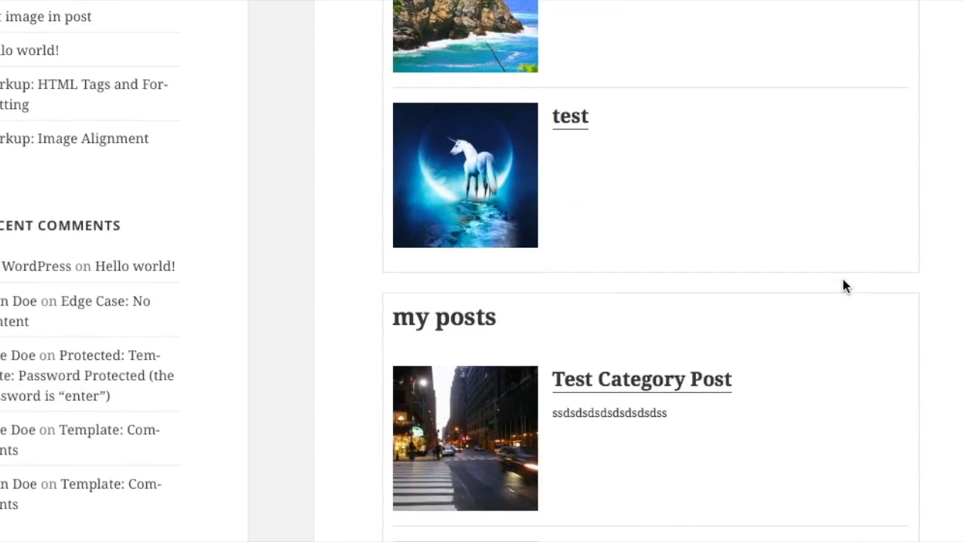
scroll(843, 279, "up", 8)
scroll(844, 283, "down", 1)
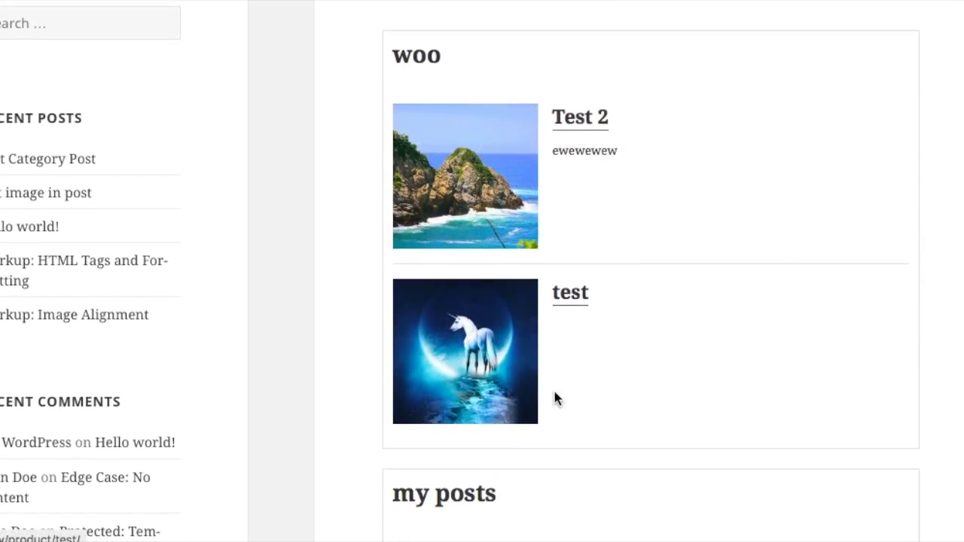
left_click(586, 115)
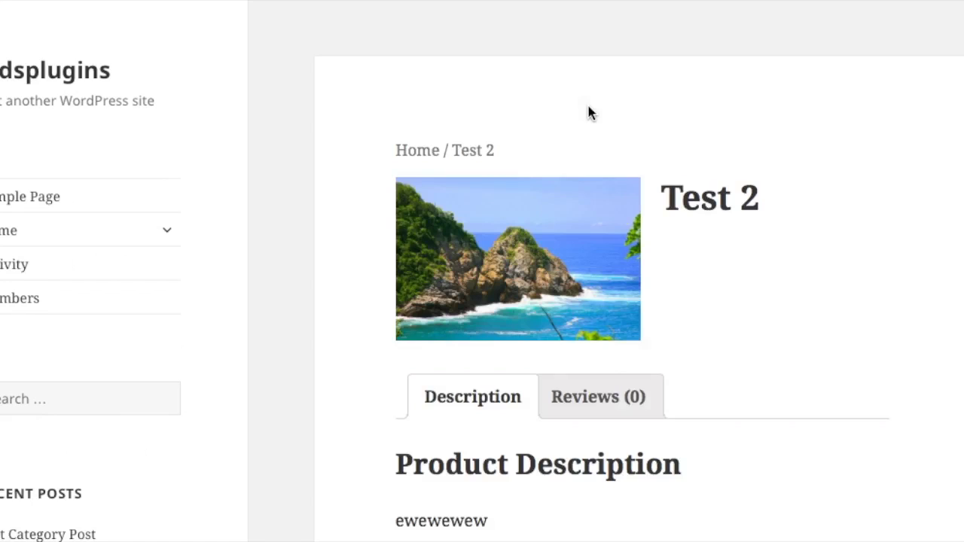
scroll(784, 269, "down", 3)
scroll(695, 287, "up", 3)
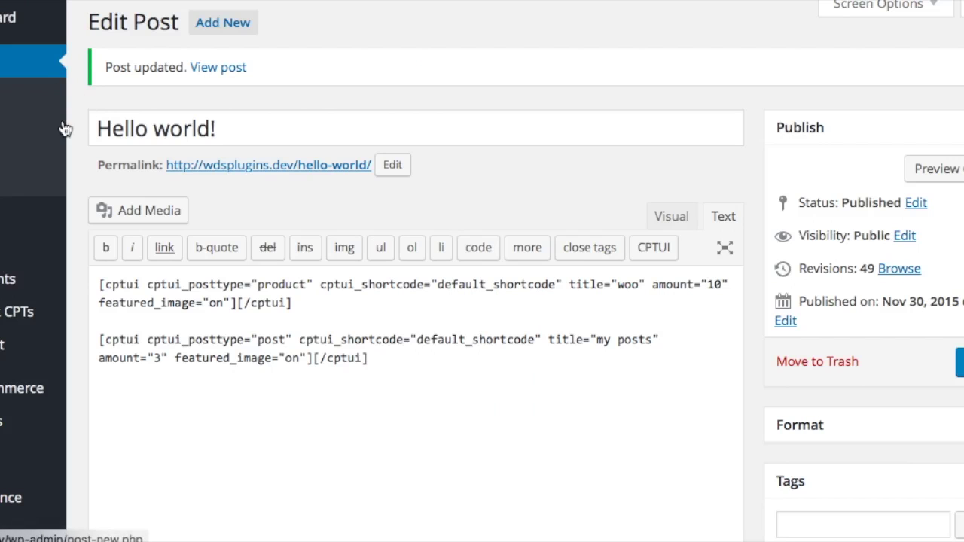
Step: Open the CPTUI dialog with post as post type and the Single Post shortcode
left_click(653, 253)
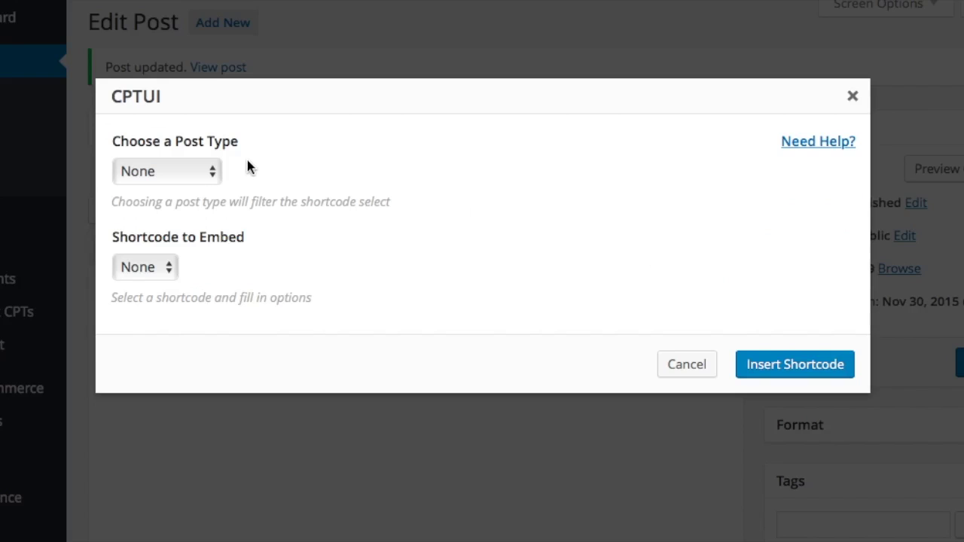
left_click(187, 172)
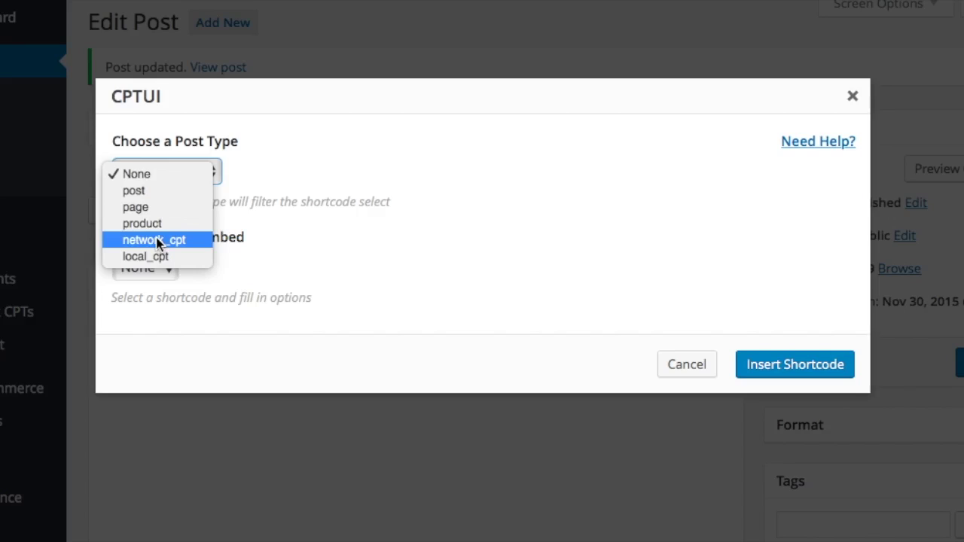
left_click(353, 155)
left_click(155, 276)
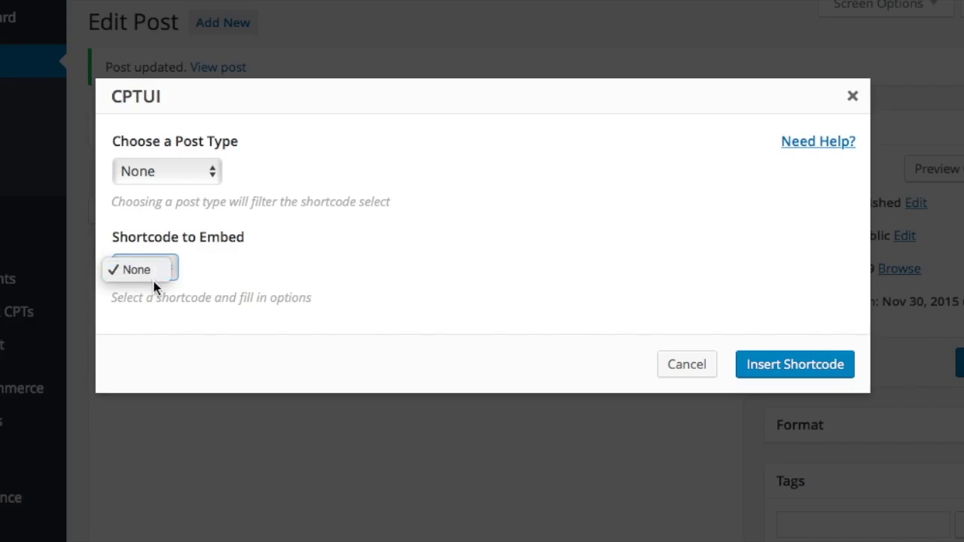
left_click(237, 258)
left_click(164, 170)
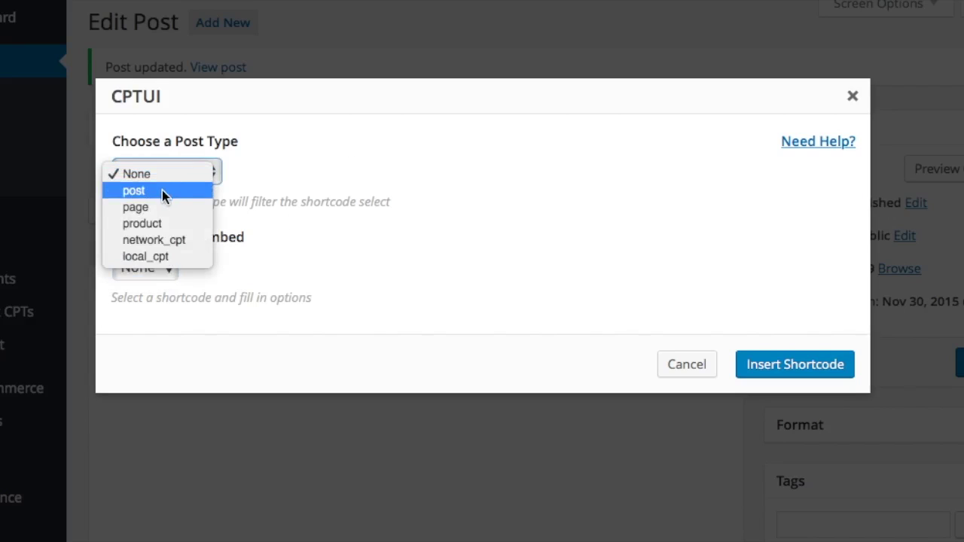
left_click(164, 190)
left_click(166, 274)
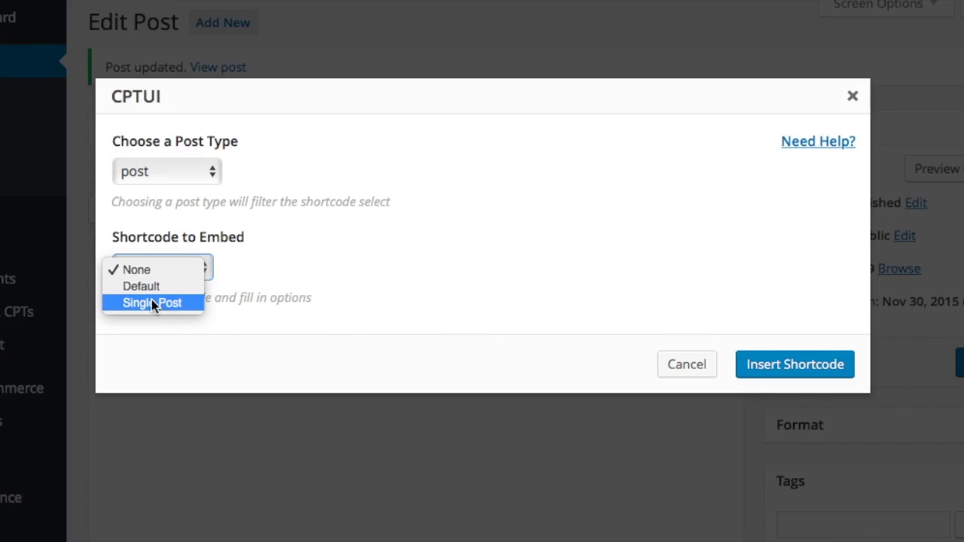
left_click(151, 303)
scroll(769, 287, "down", 4)
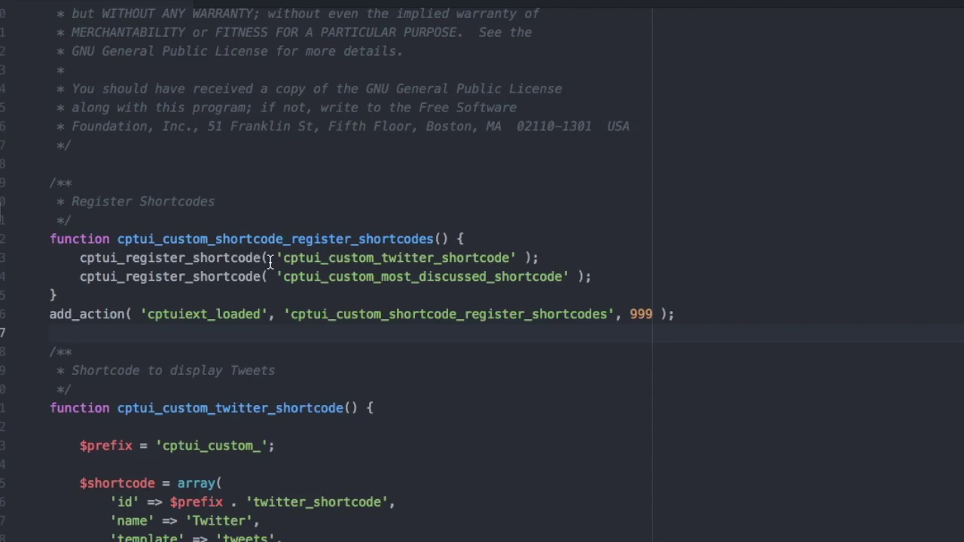
scroll(273, 277, "down", 2)
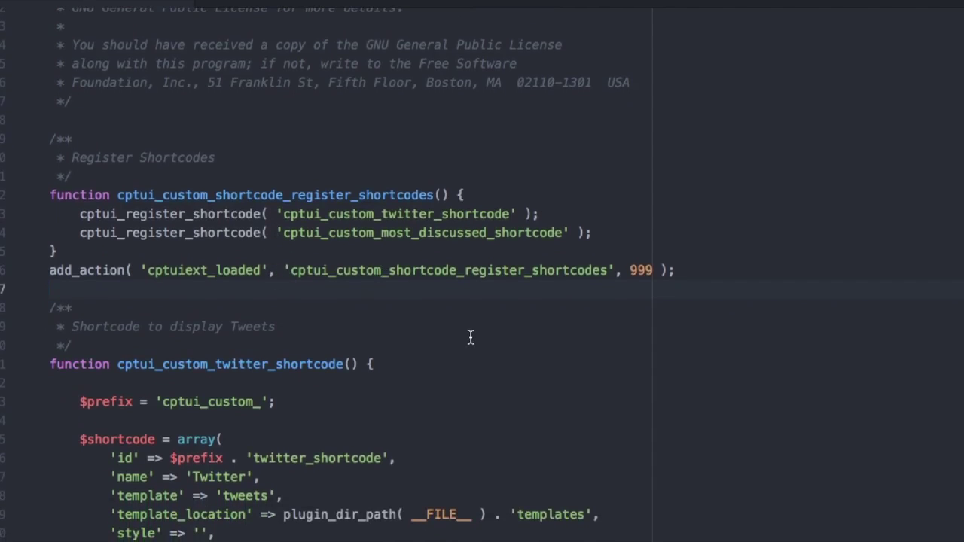
Step: Review the Twitter and Most Discussed shortcode arrays and register_shortcodes, ending on the Twitter settings
scroll(472, 337, "down", 1)
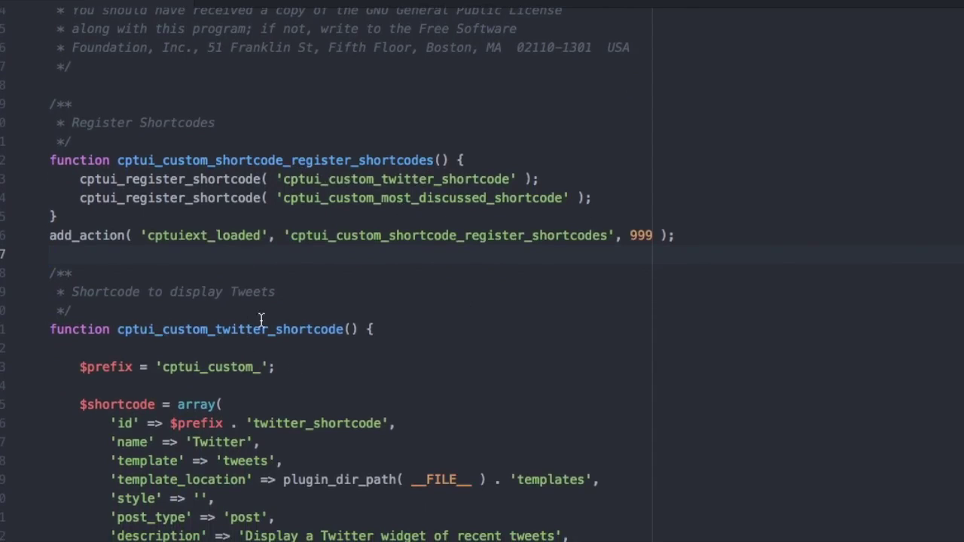
scroll(277, 321, "down", 3)
scroll(278, 322, "down", 15)
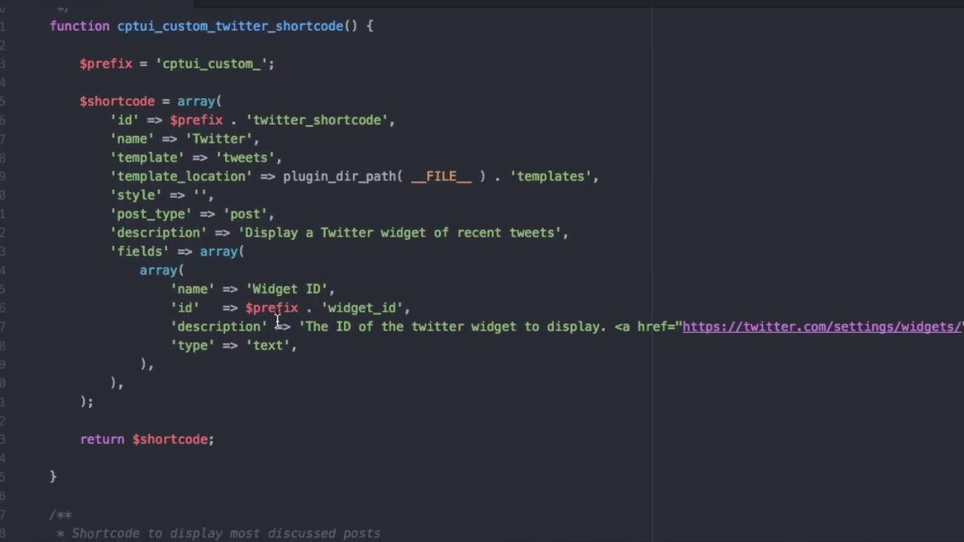
scroll(178, 394, "up", 3)
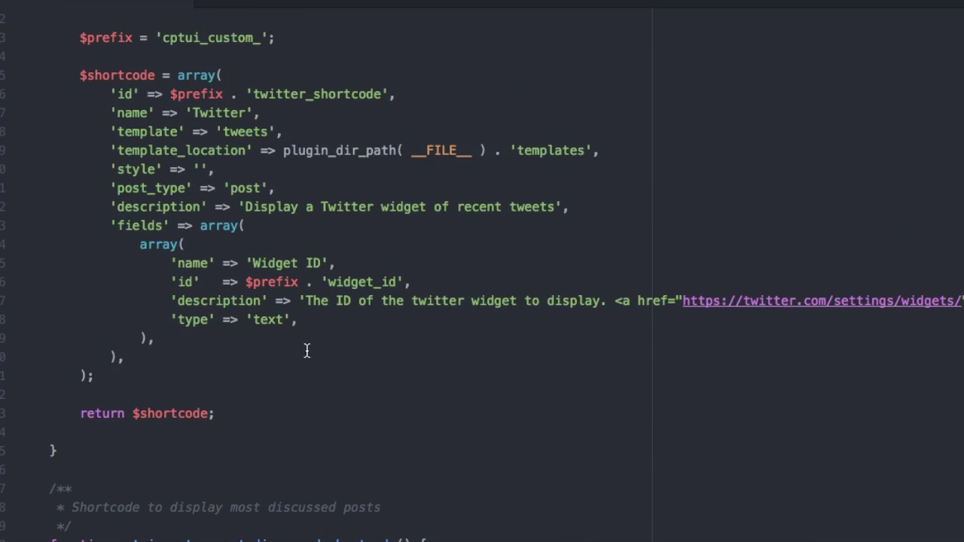
scroll(306, 351, "up", 2)
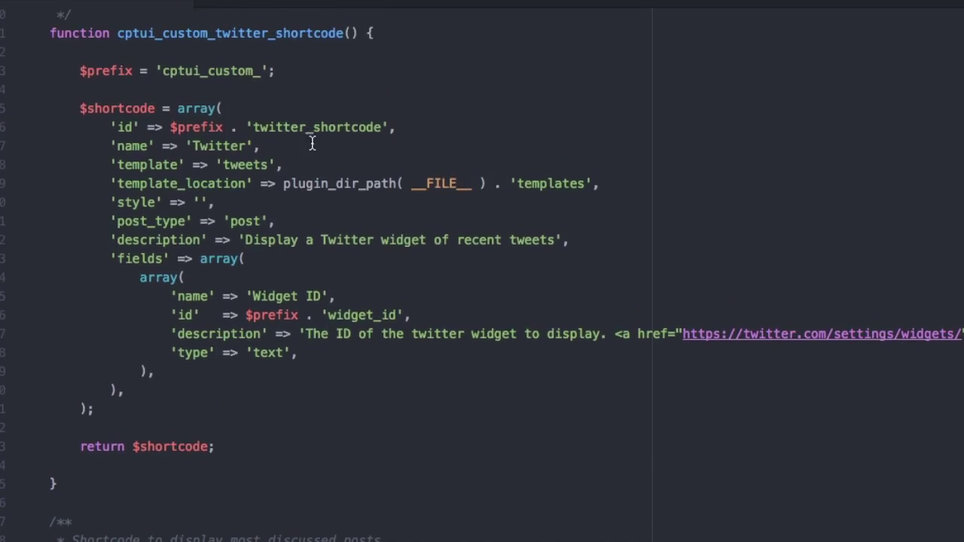
scroll(292, 223, "down", 5)
scroll(292, 223, "down", 10)
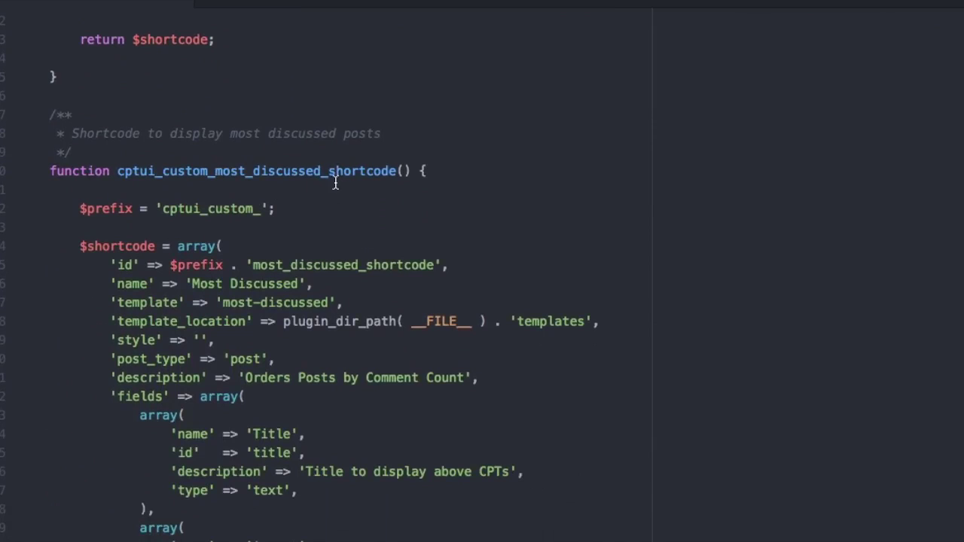
scroll(325, 231, "down", 3)
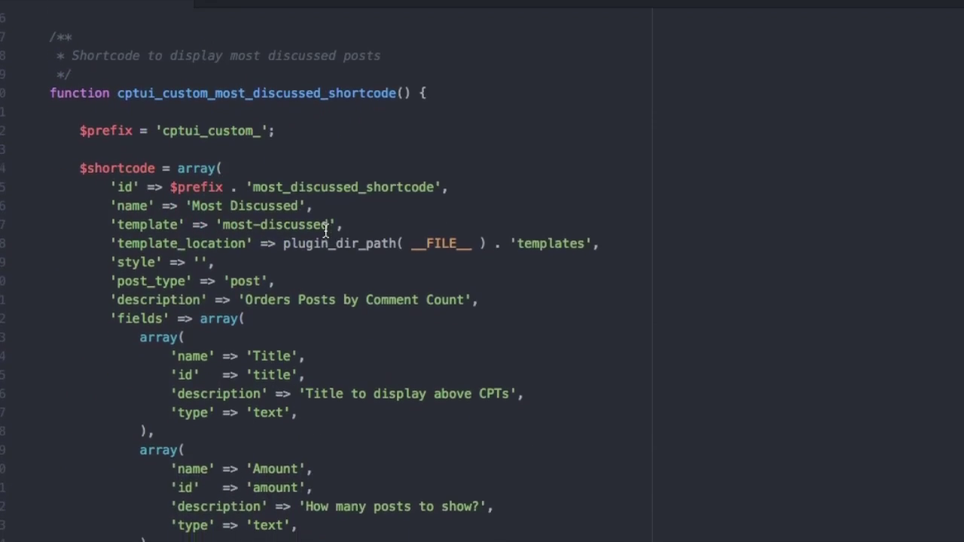
scroll(325, 231, "down", 6)
scroll(326, 231, "up", 15)
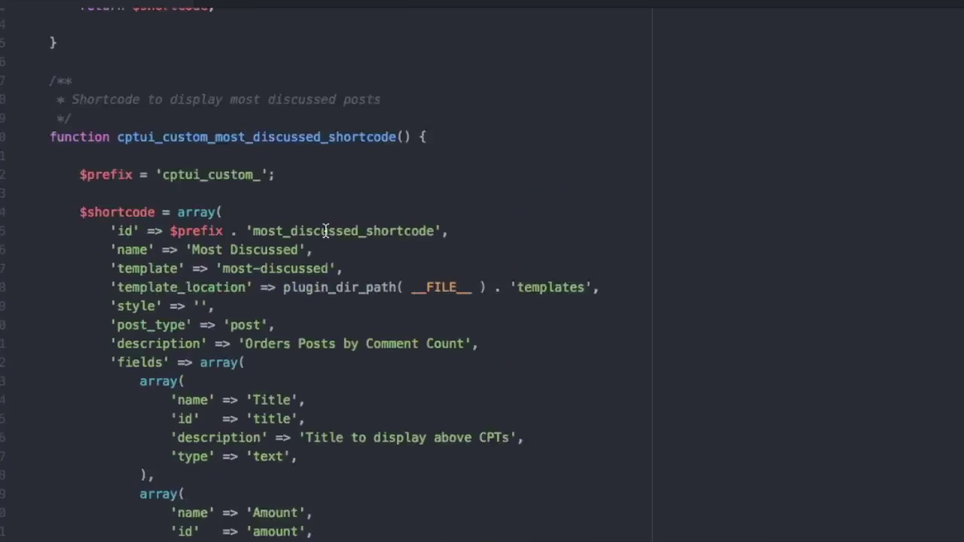
left_click(325, 231)
scroll(325, 231, "up", 1)
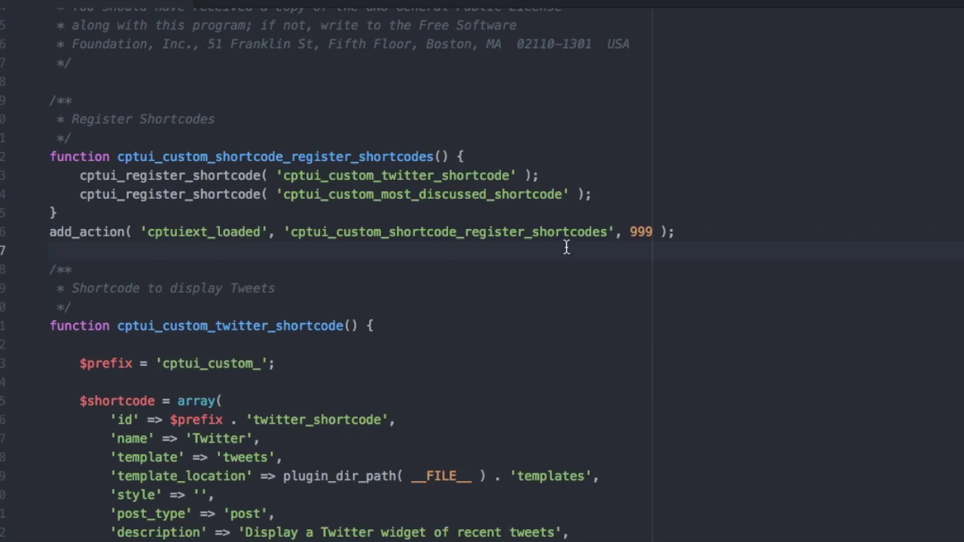
scroll(581, 295, "down", 3)
scroll(581, 295, "down", 3)
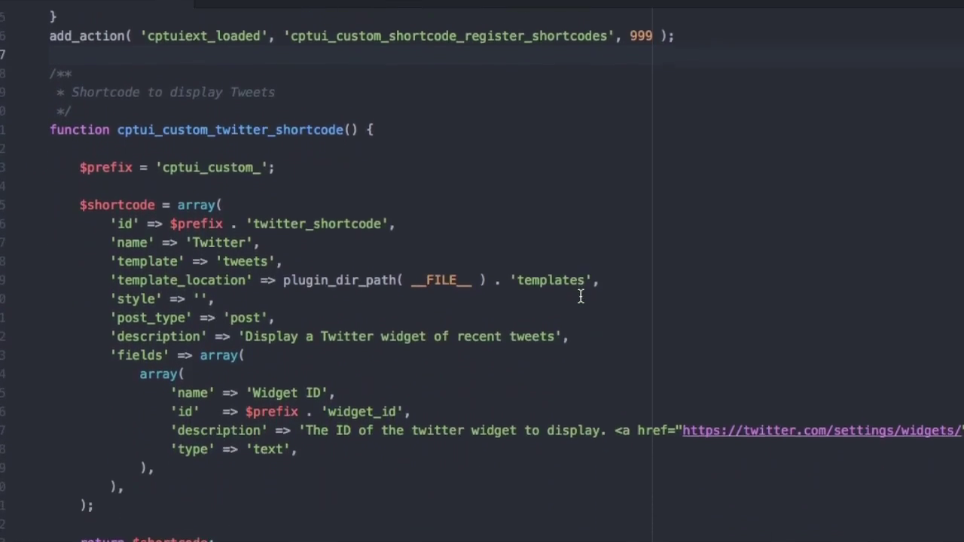
scroll(581, 296, "down", 1)
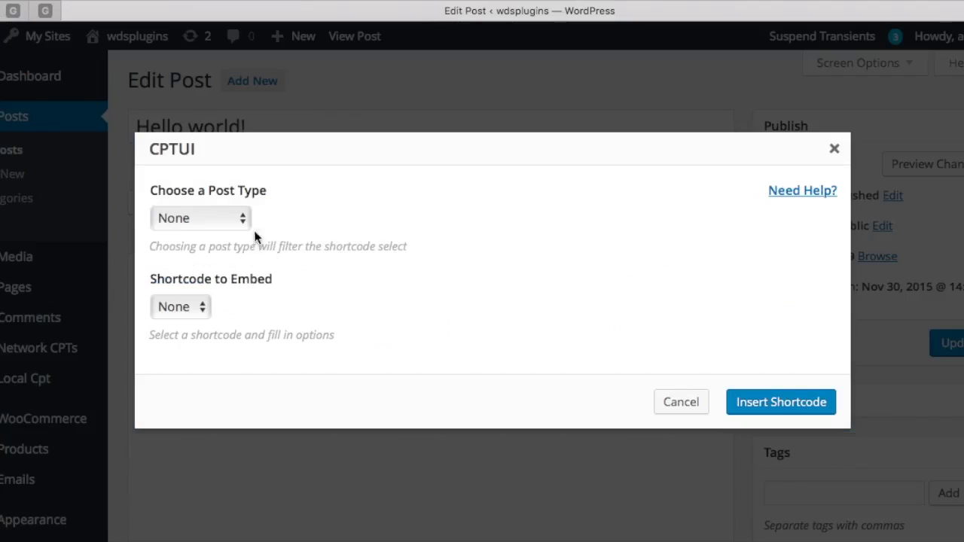
Step: Choose 'post' as the post type and 'Twitter' as the shortcode to embed
left_click(217, 218)
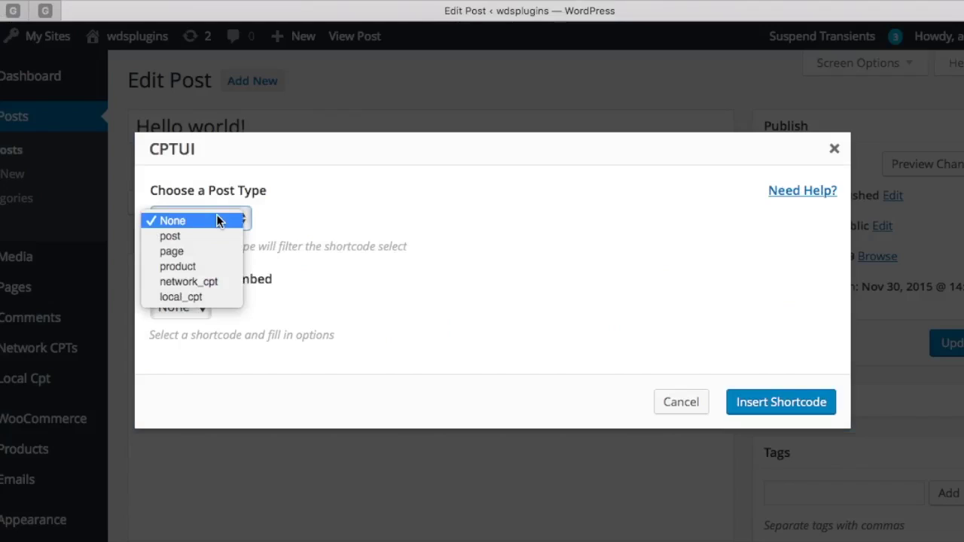
left_click(207, 236)
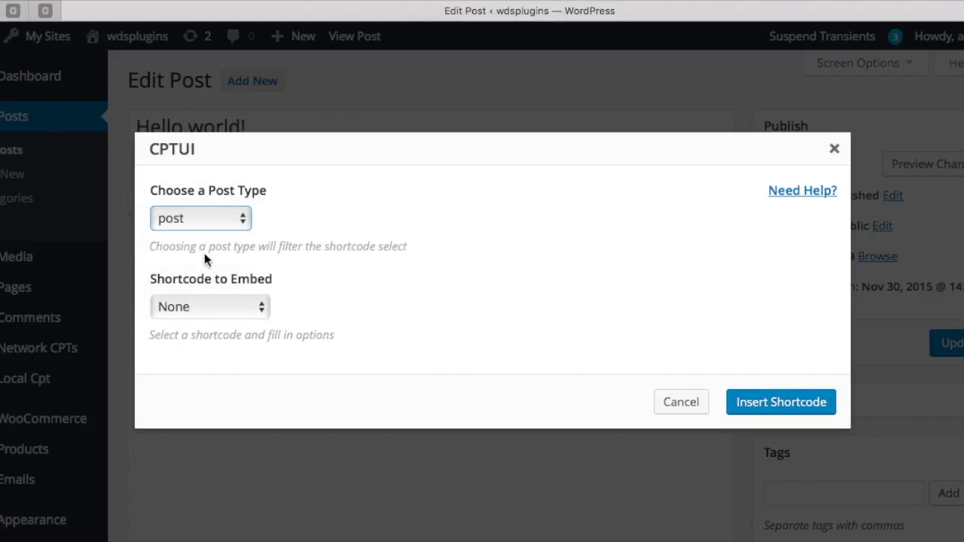
left_click(188, 306)
left_click(188, 352)
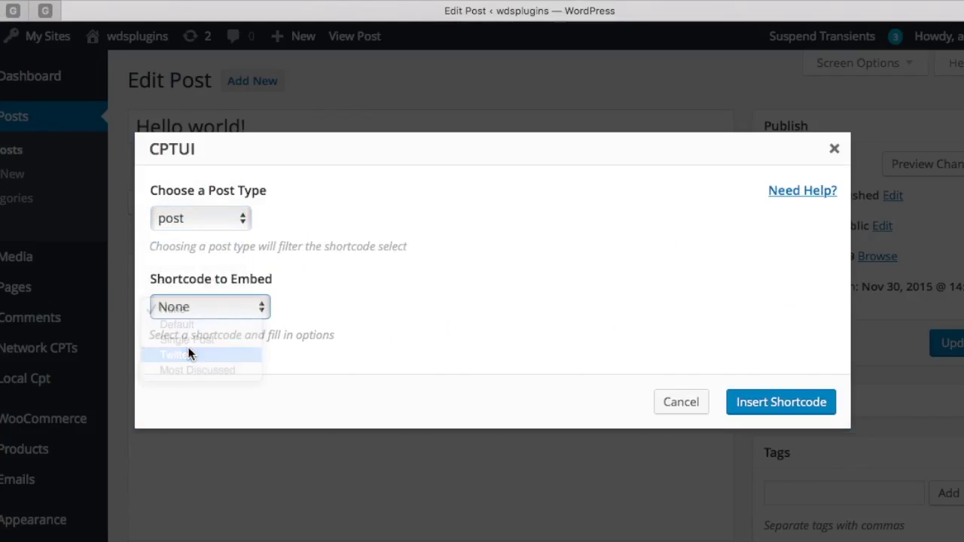
scroll(366, 274, "down", 5)
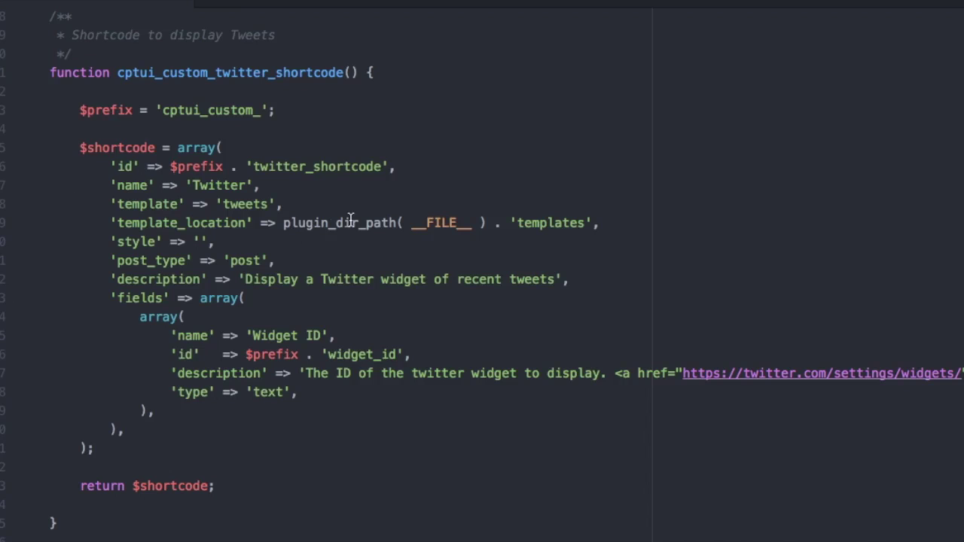
Step: Scroll through the Twitter and Most Discussed shortcode definitions in Atom
scroll(351, 220, "down", 2)
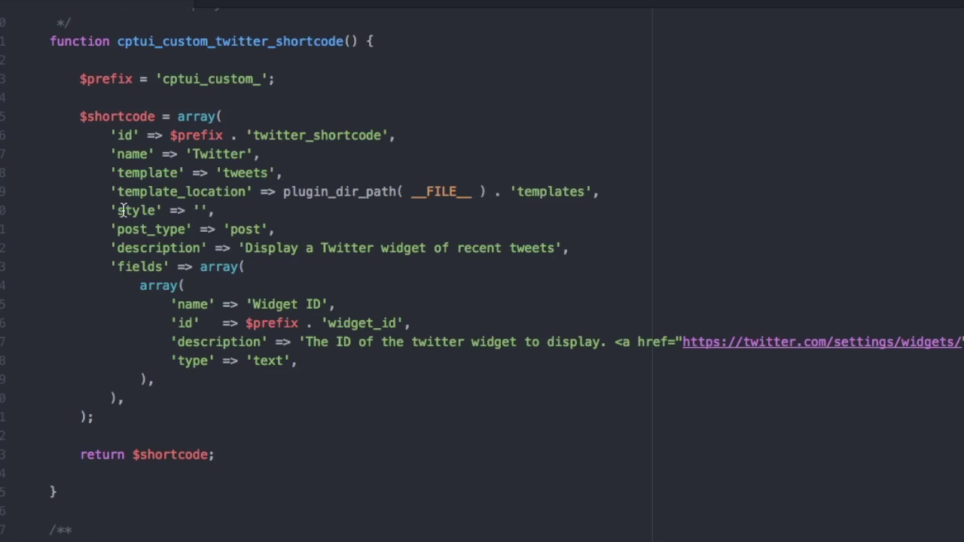
scroll(200, 204, "down", 10)
scroll(199, 205, "up", 7)
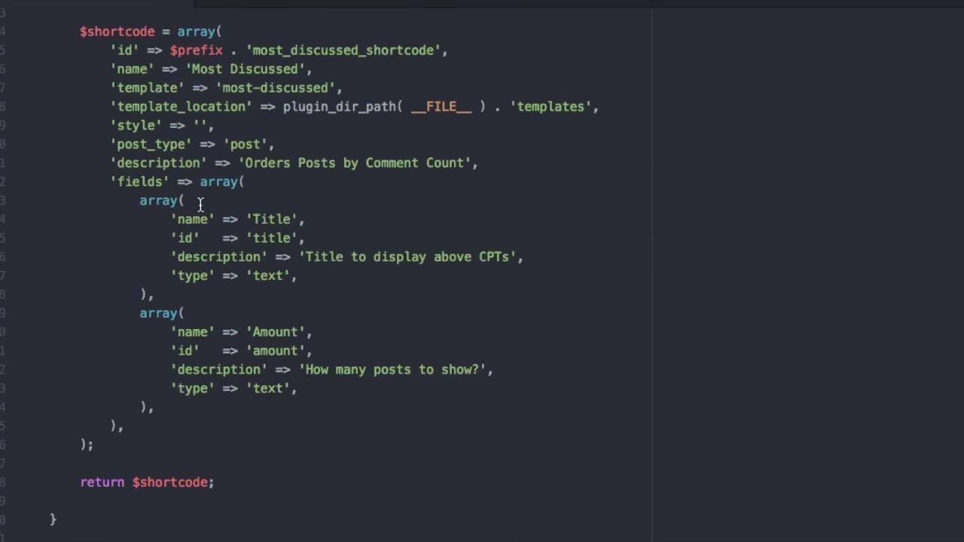
scroll(199, 205, "down", 2)
scroll(199, 205, "up", 5)
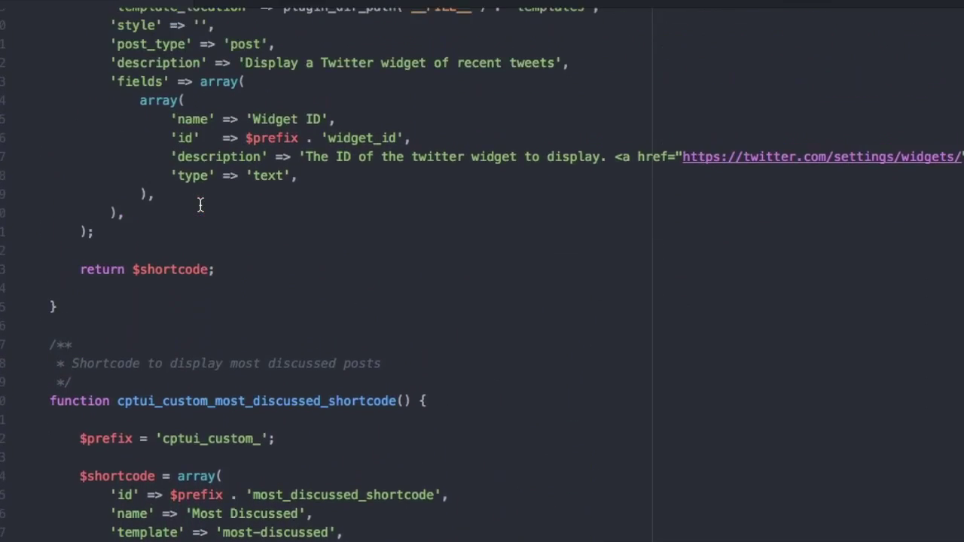
scroll(200, 205, "up", 3)
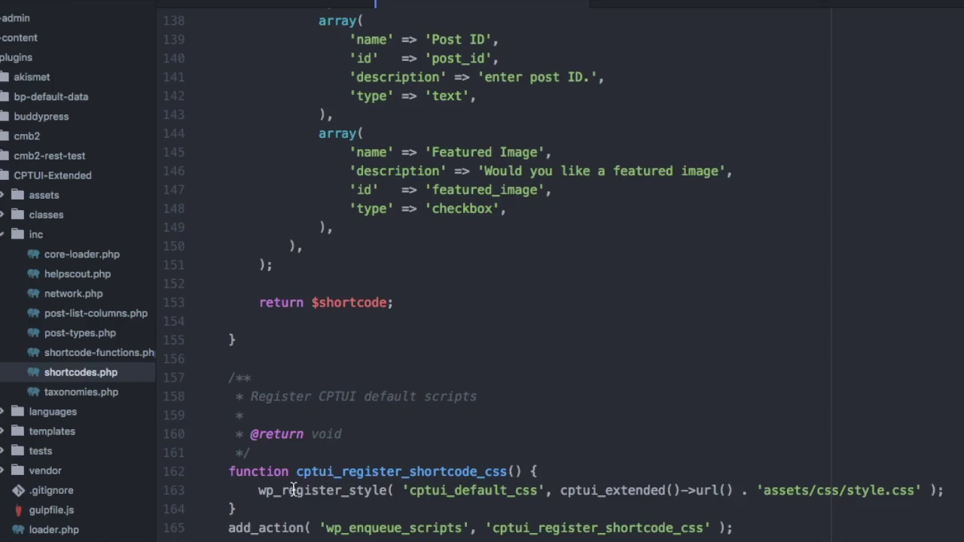
Step: Select the cptui_default_css style handle on line 163 of shortcodes.php
left_click(258, 491)
left_click(297, 471)
left_click_drag(259, 490, 490, 509)
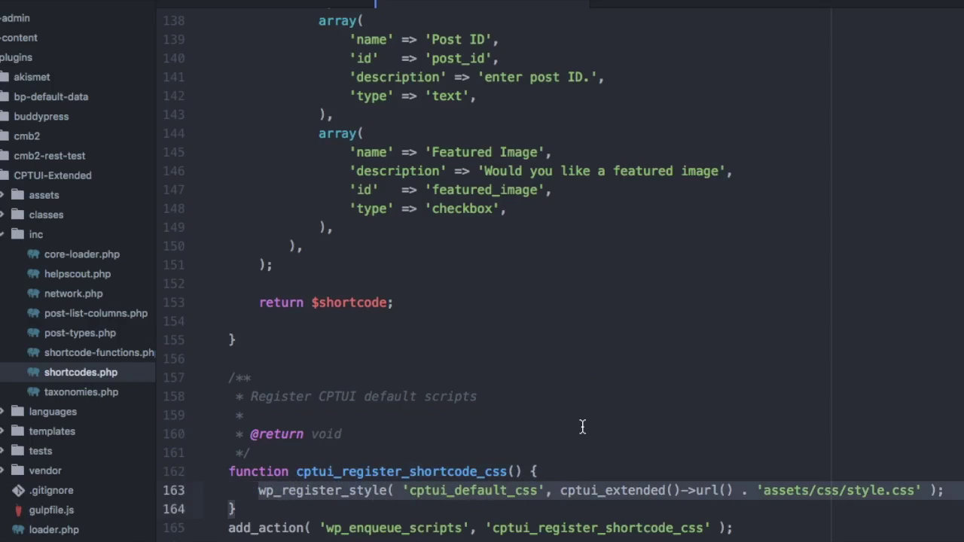
left_click(424, 493)
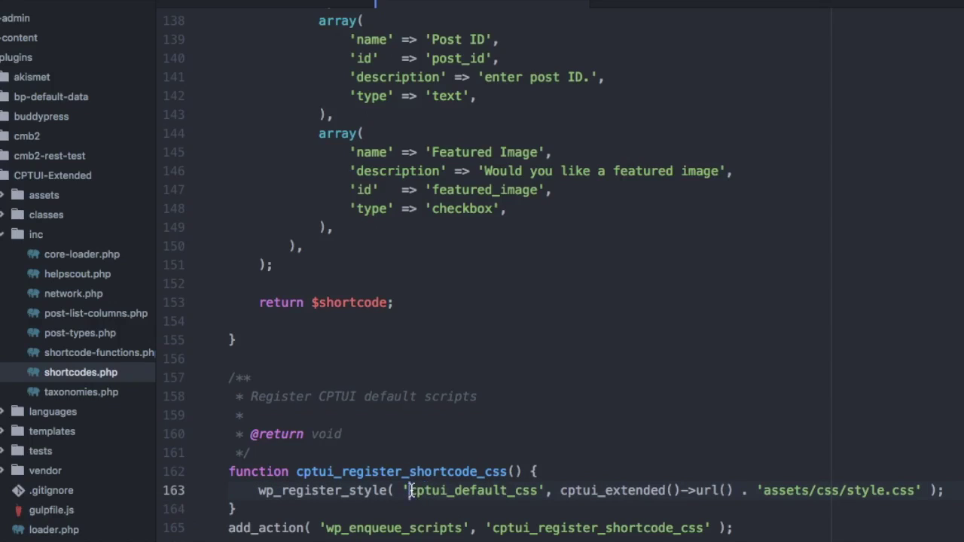
left_click_drag(410, 491, 539, 490)
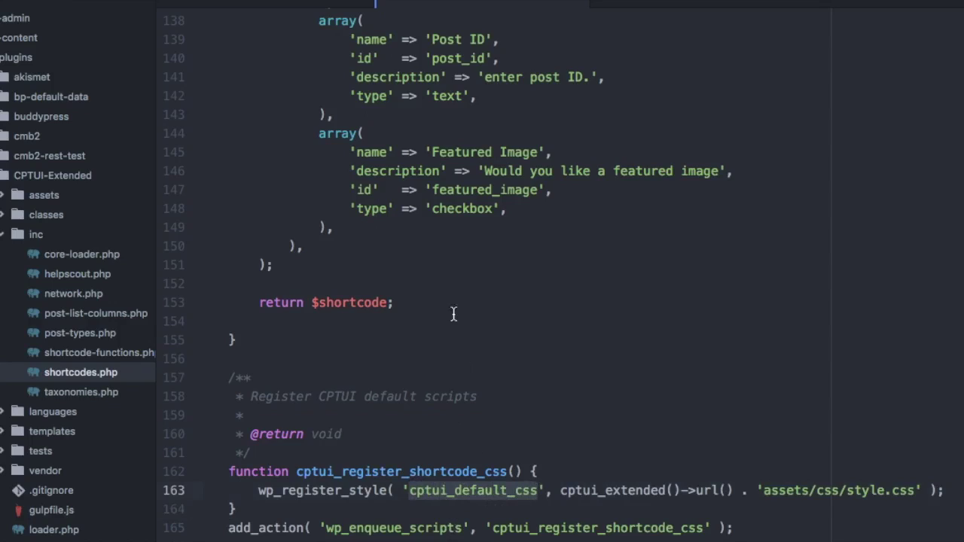
Step: Return to the custom Twitter shortcode code and place the caret on its empty style value
left_click(317, 6)
scroll(431, 138, "up", 1)
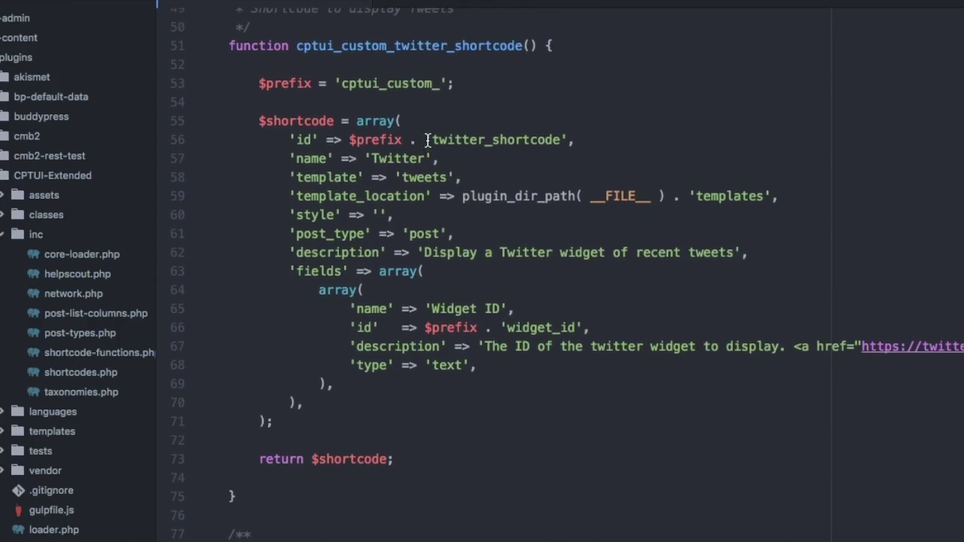
left_click(379, 216)
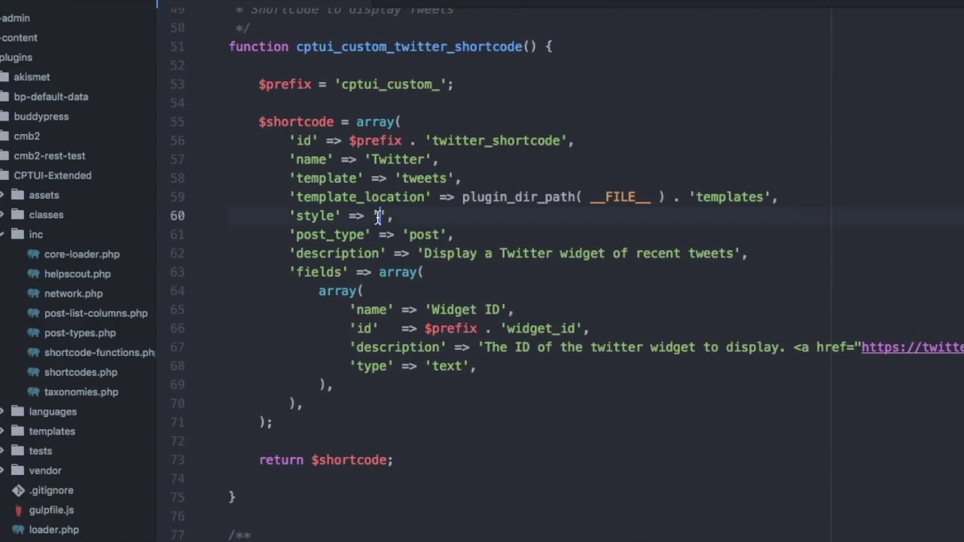
left_click(431, 216)
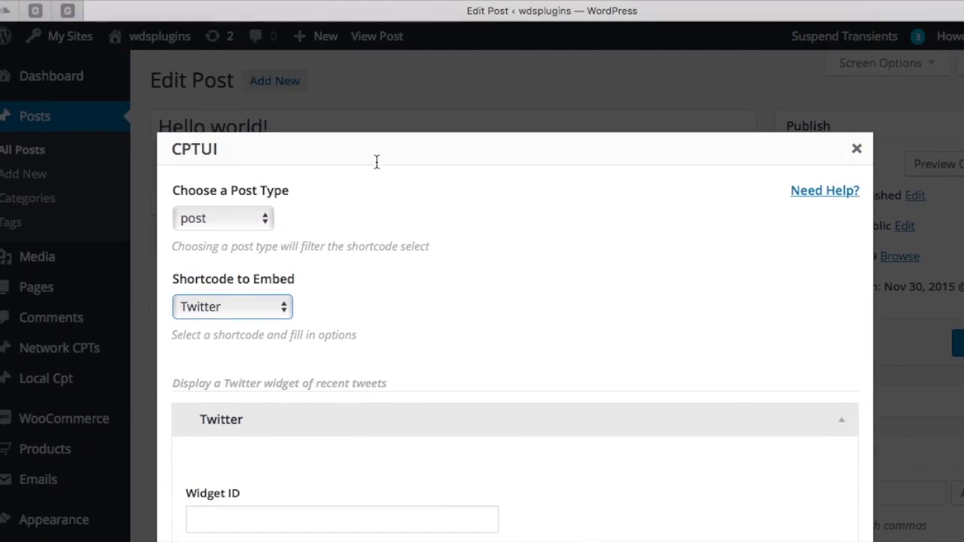
left_click(223, 219)
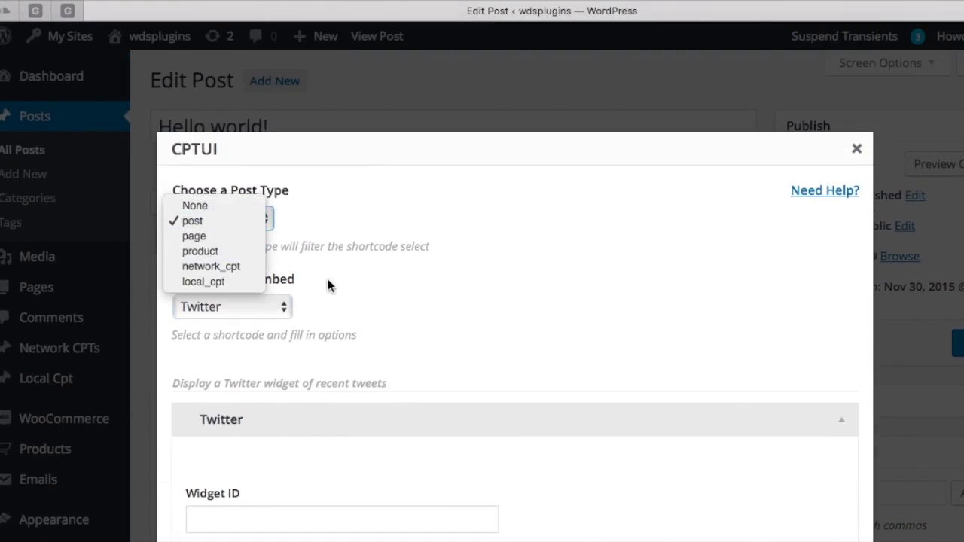
left_click(347, 305)
left_click(254, 307)
left_click(254, 310)
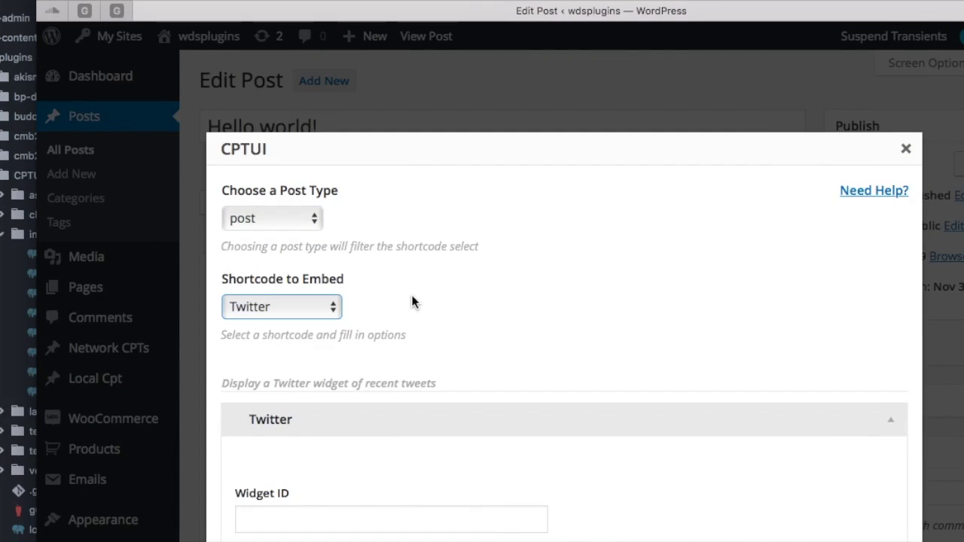
left_click(293, 305)
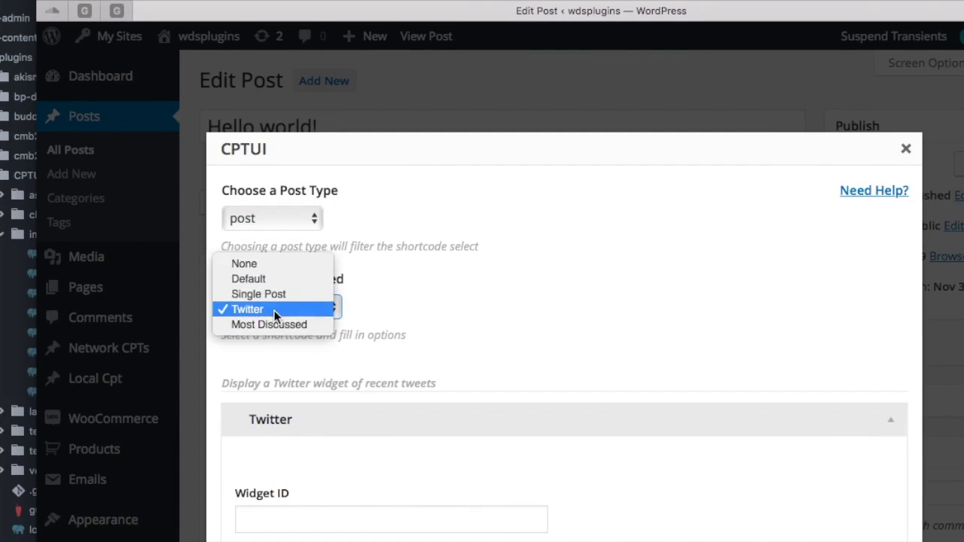
left_click(274, 310)
left_click(285, 223)
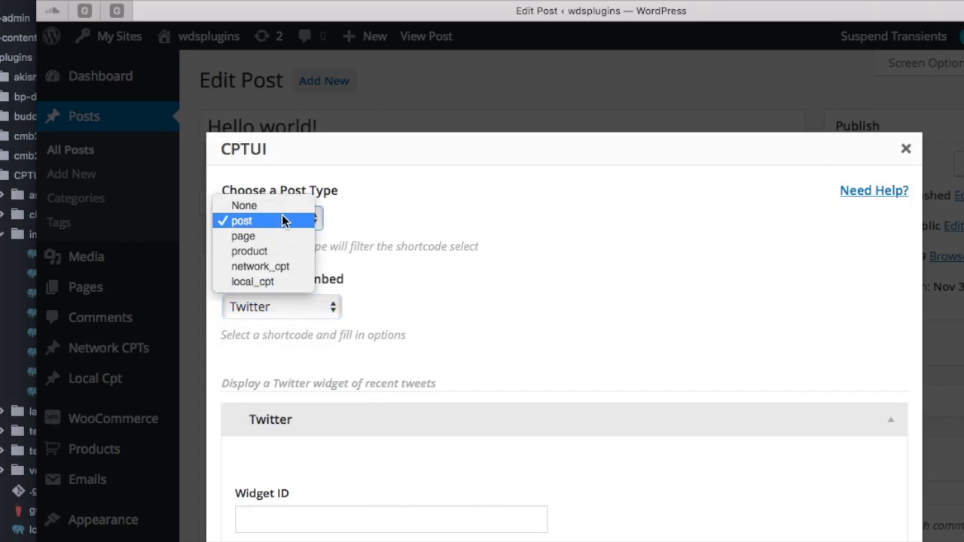
left_click(283, 219)
left_click(360, 256)
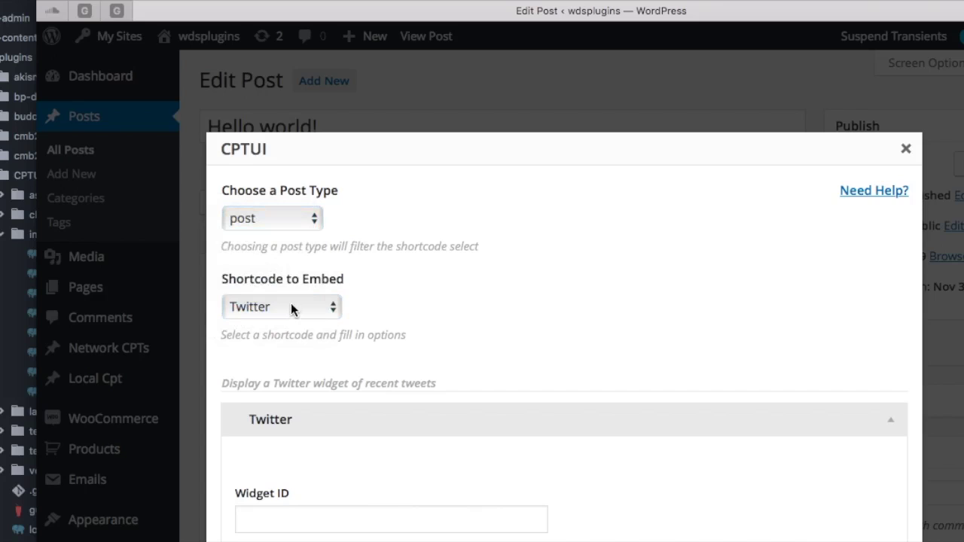
scroll(291, 303, "down", 3)
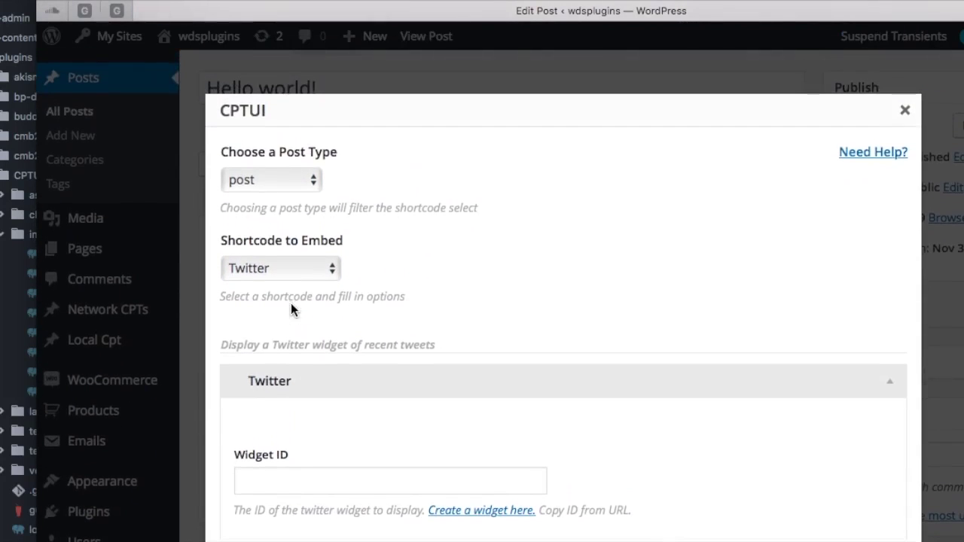
scroll(291, 302, "up", 2)
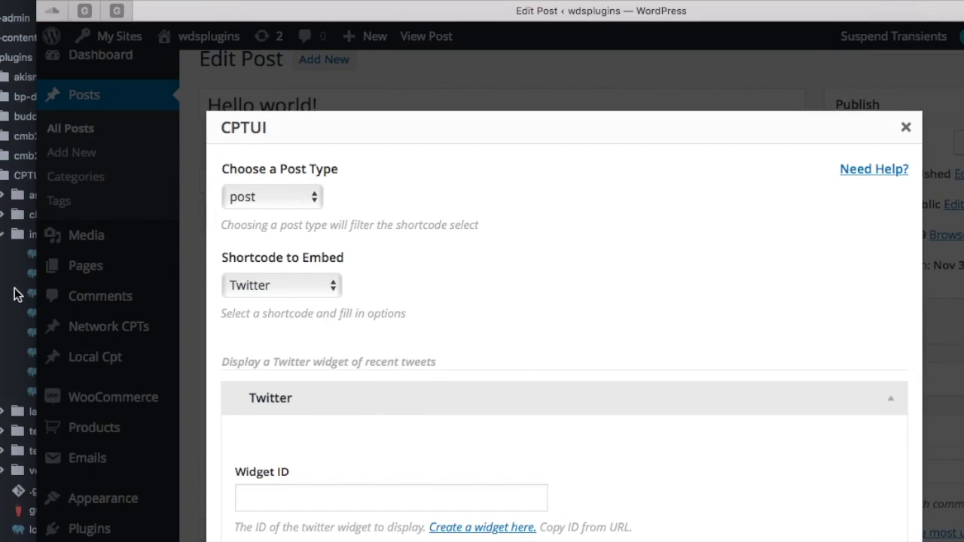
scroll(300, 366, "down", 5)
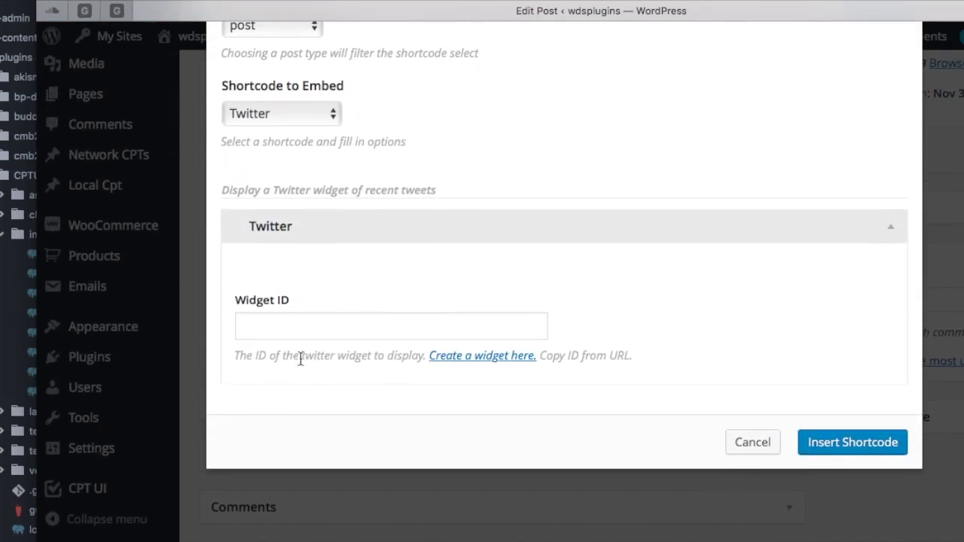
Step: Copy the WebDevStudios timeline widget's numeric ID from its Twitter configurator URL, then close that tab
left_click(308, 320)
left_click(456, 362)
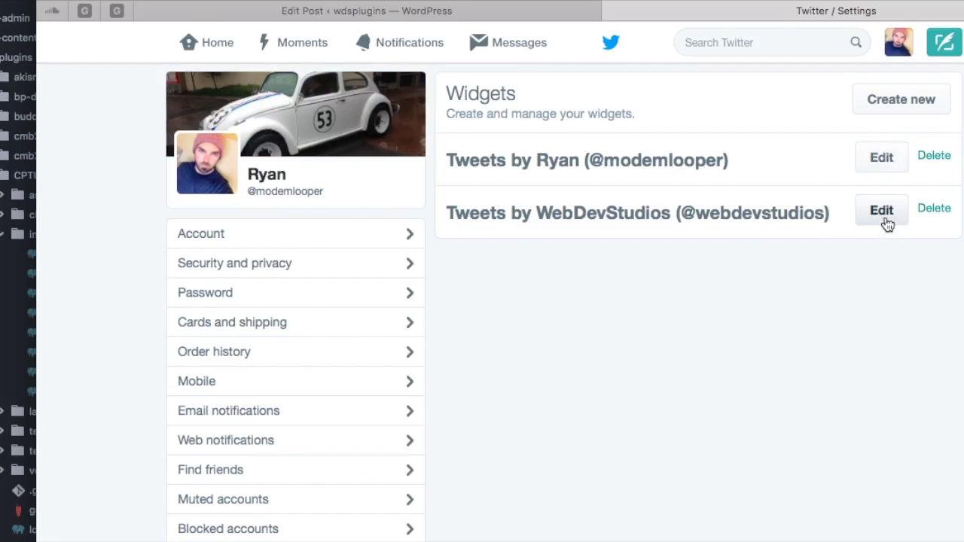
left_click(885, 216)
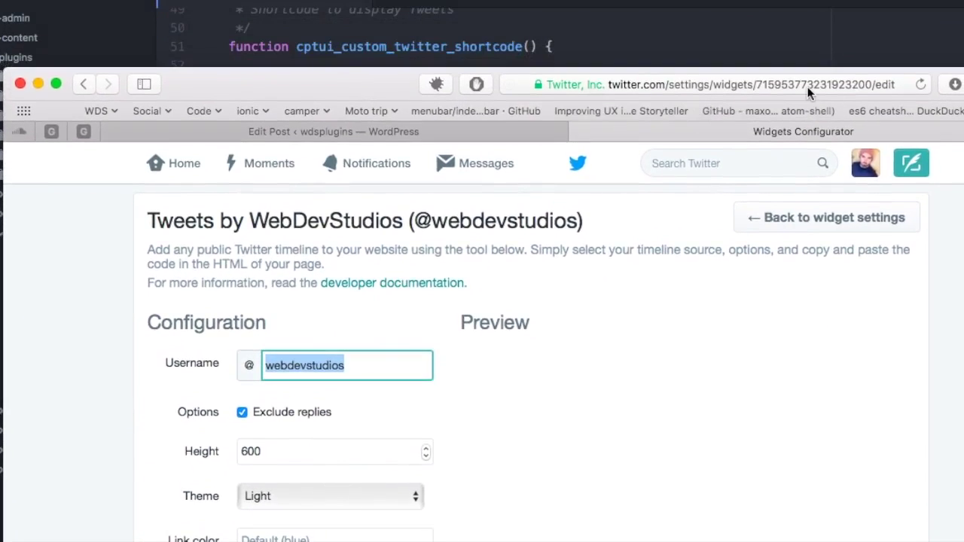
left_click(807, 86)
double_click(764, 87)
key("super+c")
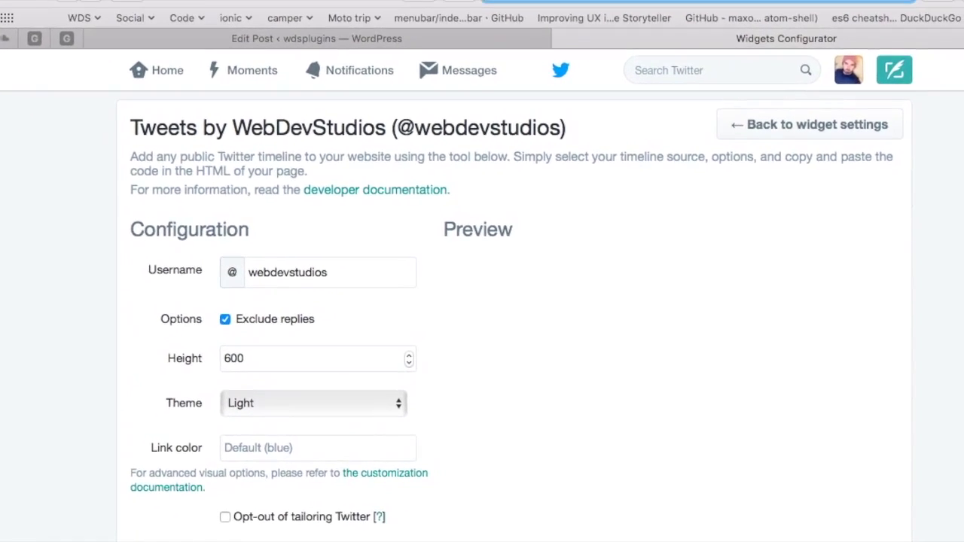
left_click(578, 134)
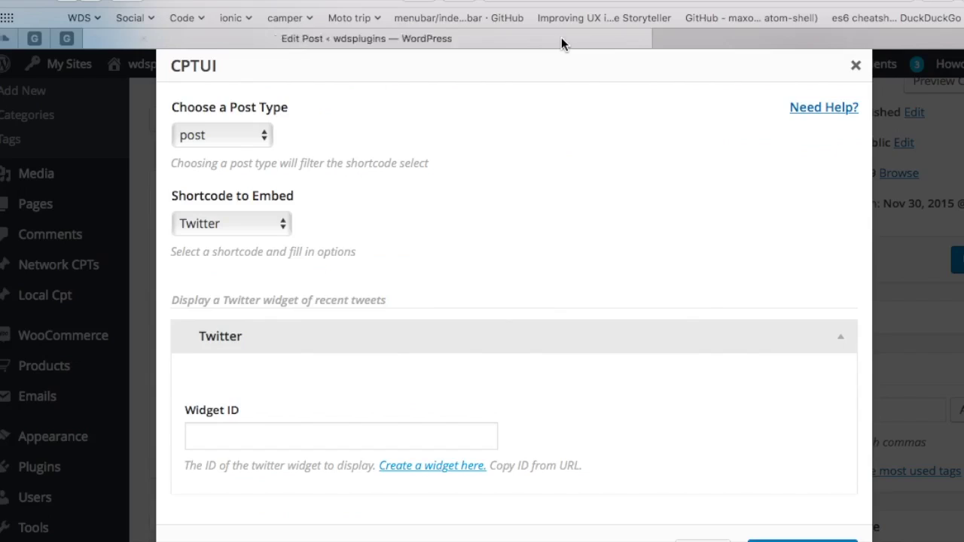
left_click(312, 440)
key("super+v")
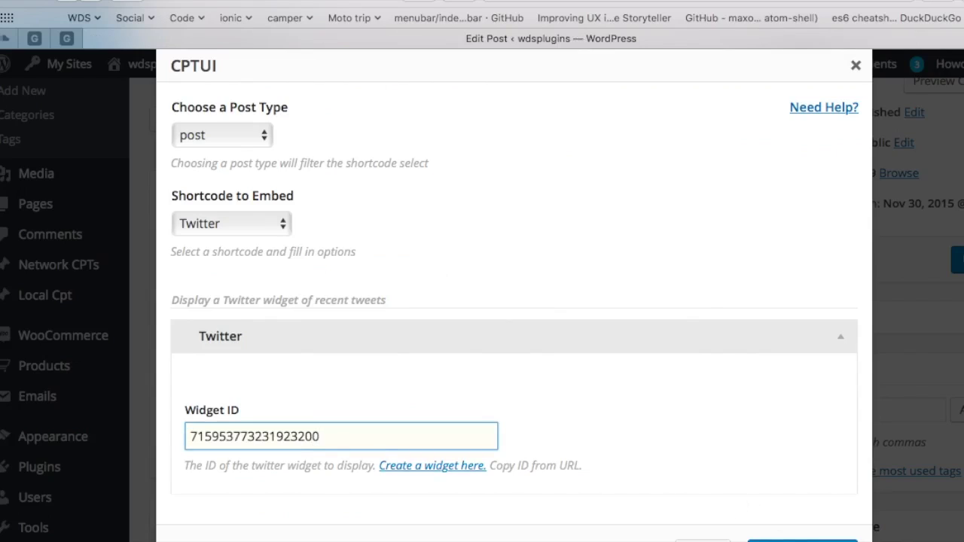
key("Tab")
key("Return")
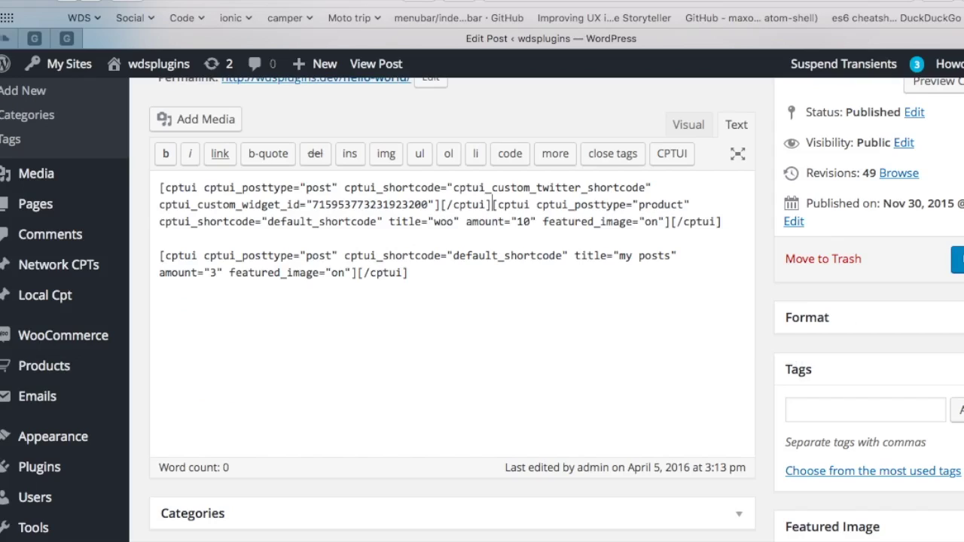
key("Return")
key("Return")
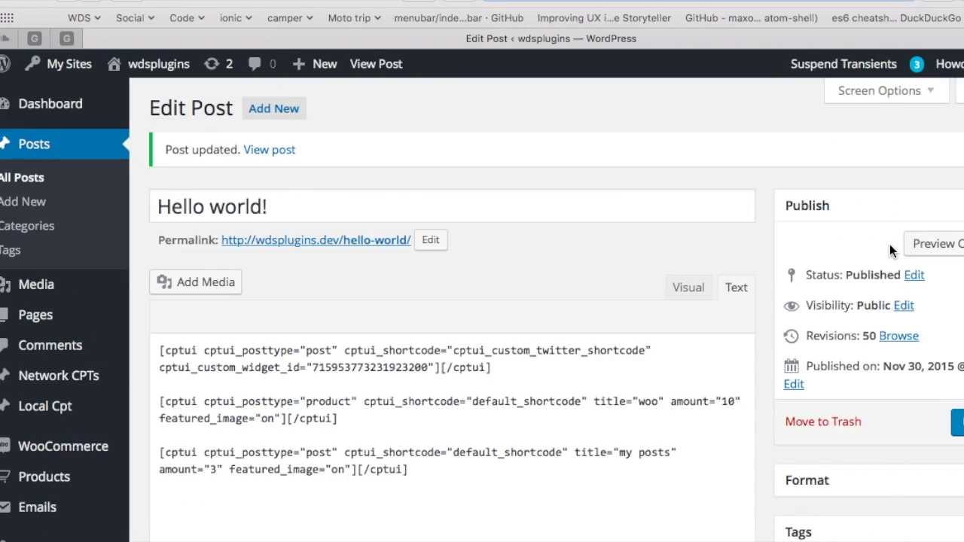
Step: View the live Hello world! post and scroll through the embedded tweets
left_click(330, 239)
scroll(557, 288, "down", 5)
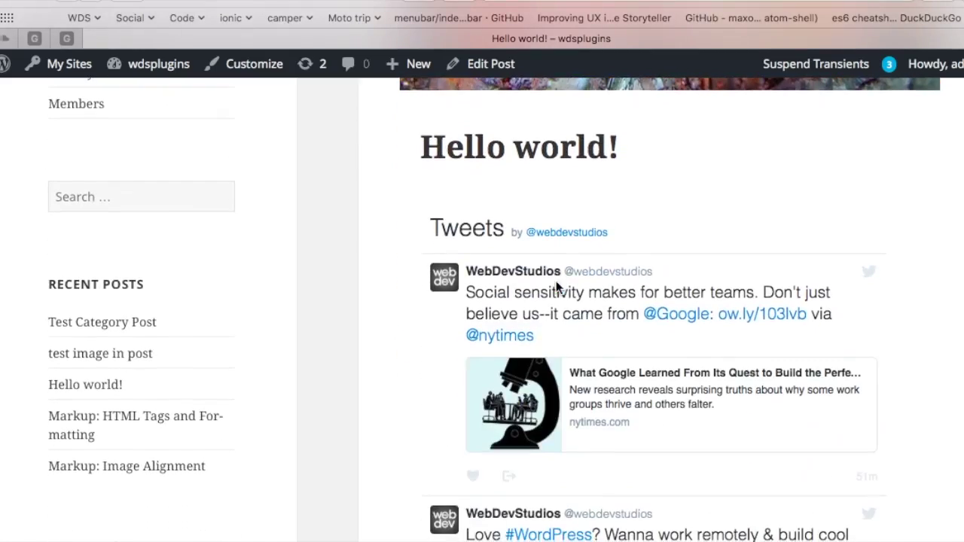
scroll(558, 287, "down", 3)
scroll(557, 288, "up", 2)
scroll(395, 274, "down", 5)
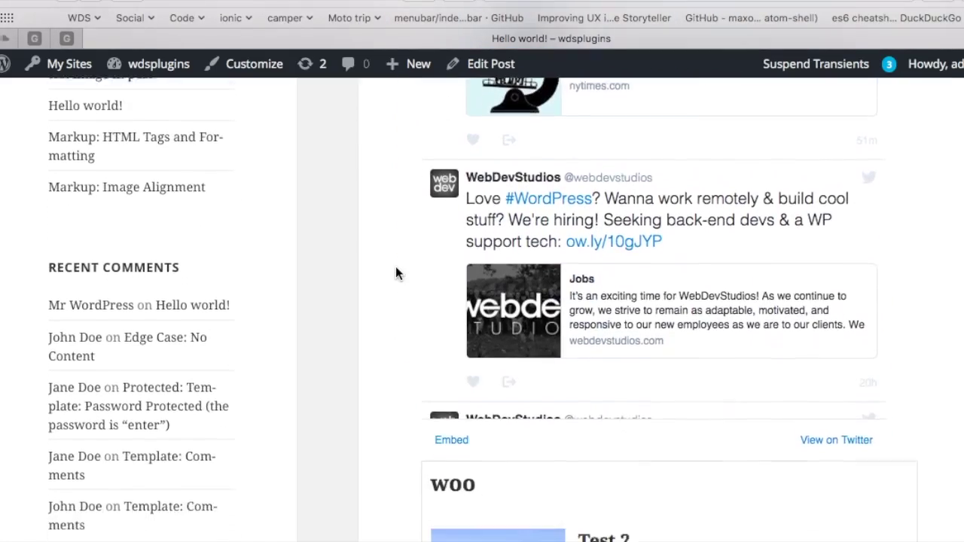
scroll(396, 274, "down", 2)
scroll(655, 212, "down", 3)
scroll(655, 212, "up", 8)
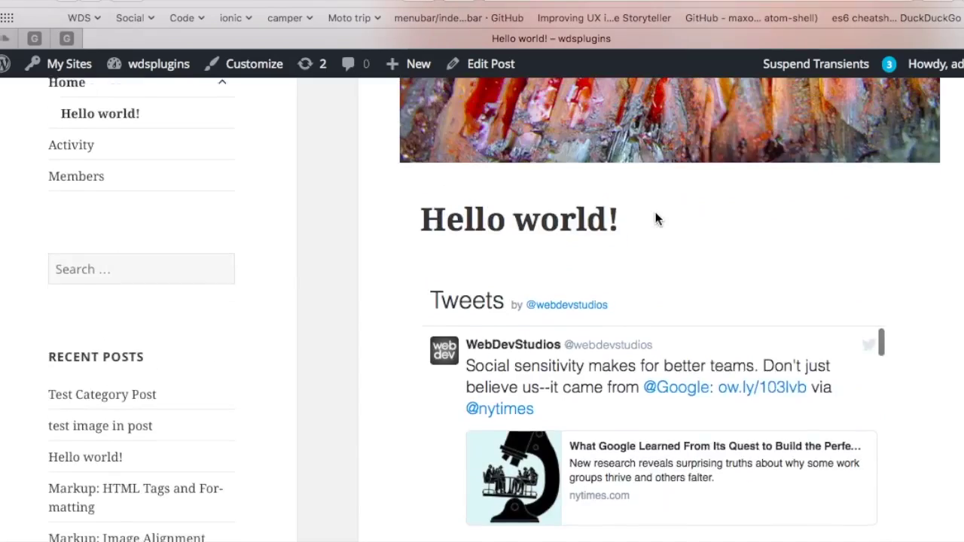
scroll(656, 212, "up", 1)
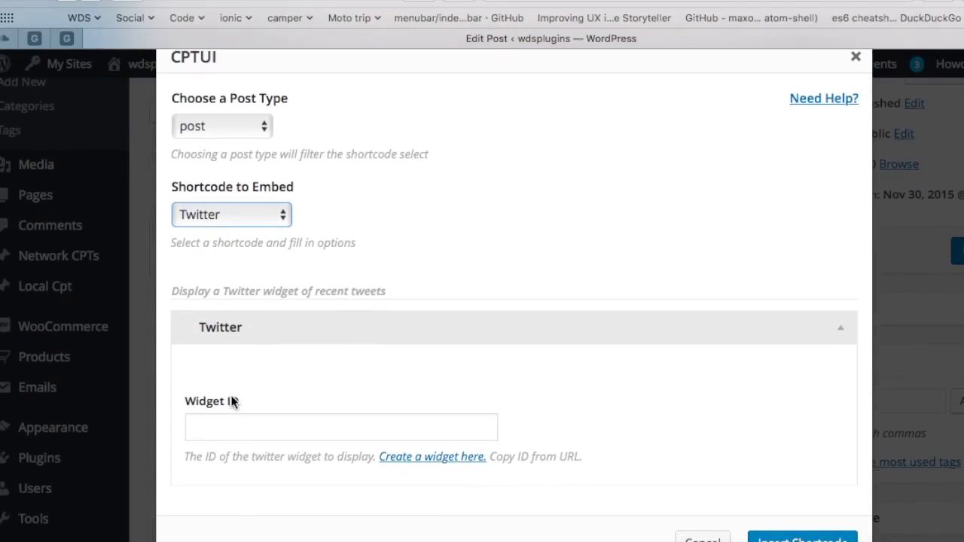
Step: Highlight the Twitter shortcode's Widget ID field array on lines 64–69, then collapse the CPTUI-Extended folder
scroll(398, 292, "down", 3)
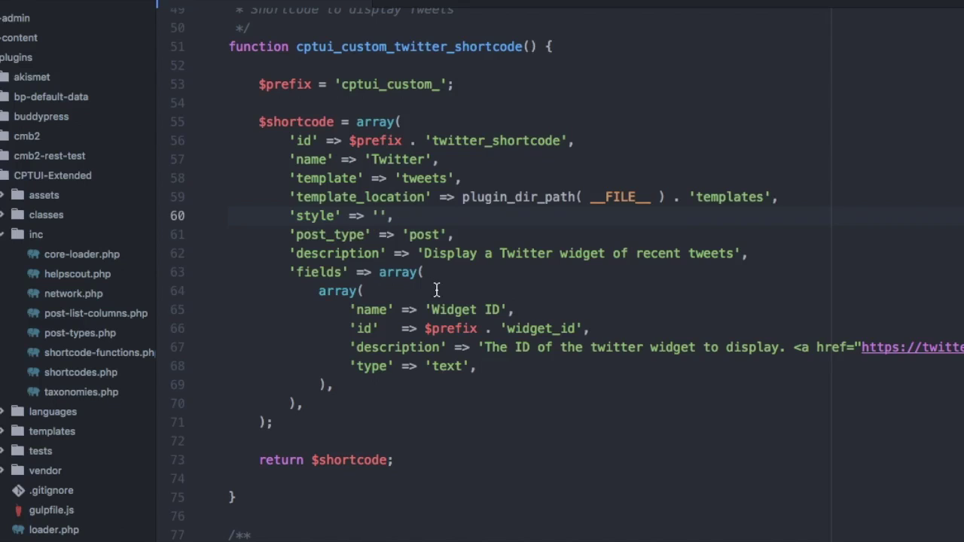
scroll(592, 338, "down", 2)
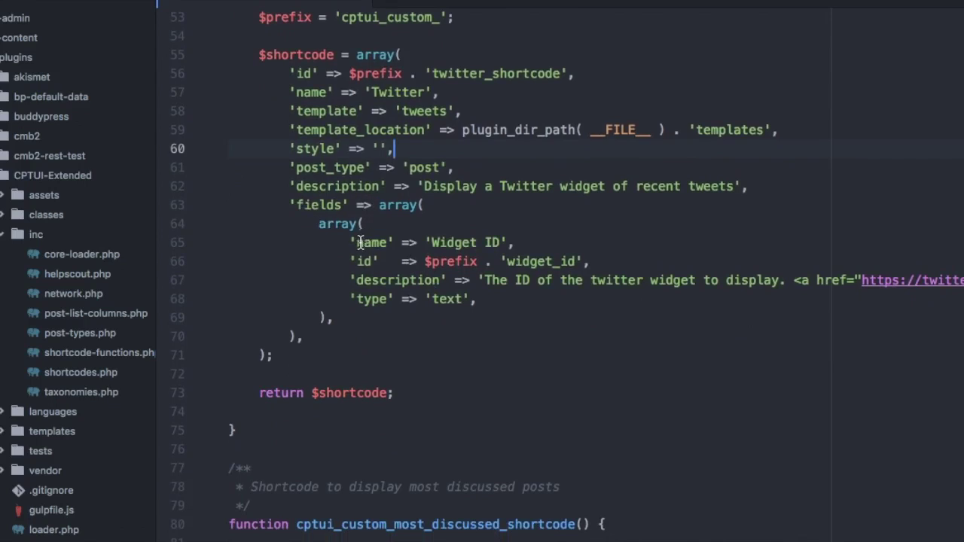
left_click_drag(319, 224, 334, 317)
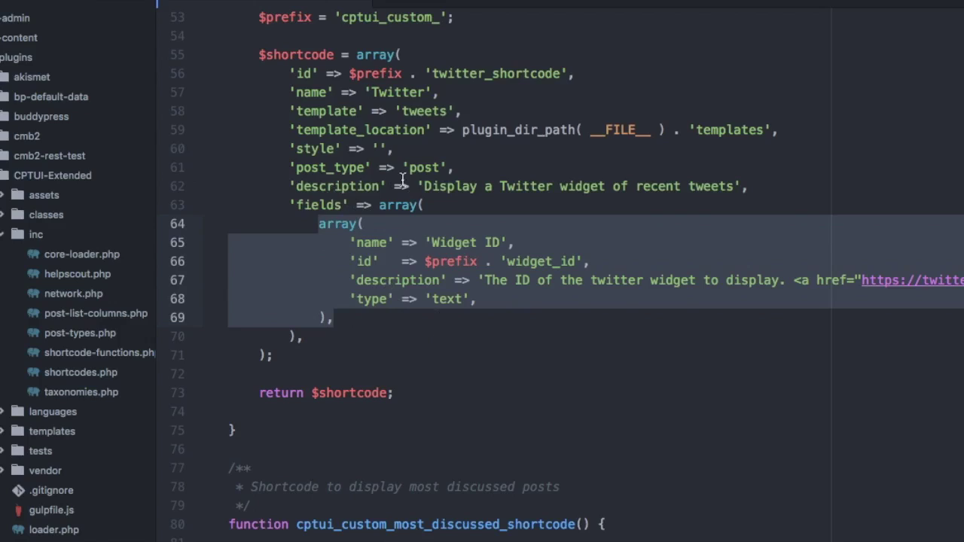
scroll(448, 285, "down", 1)
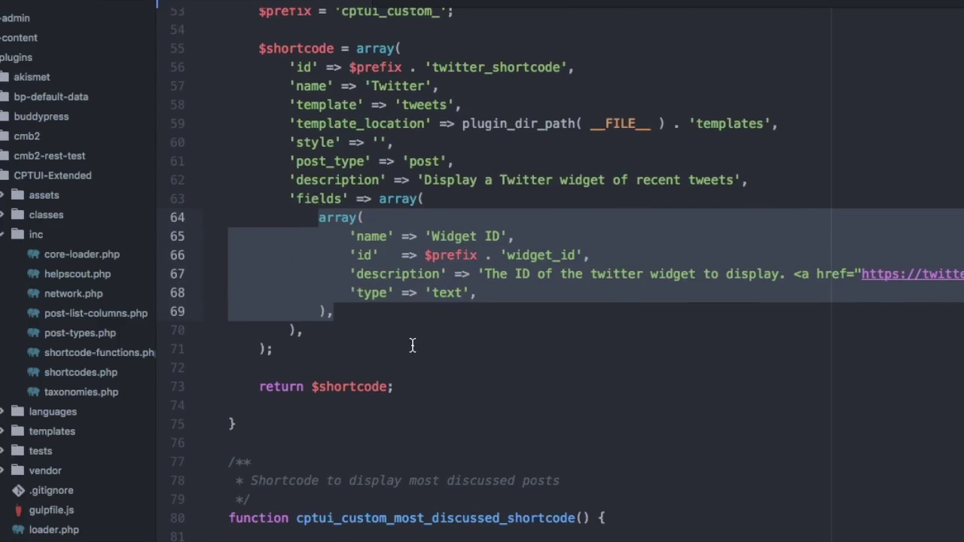
scroll(412, 345, "right", 5)
scroll(412, 345, "left", 4)
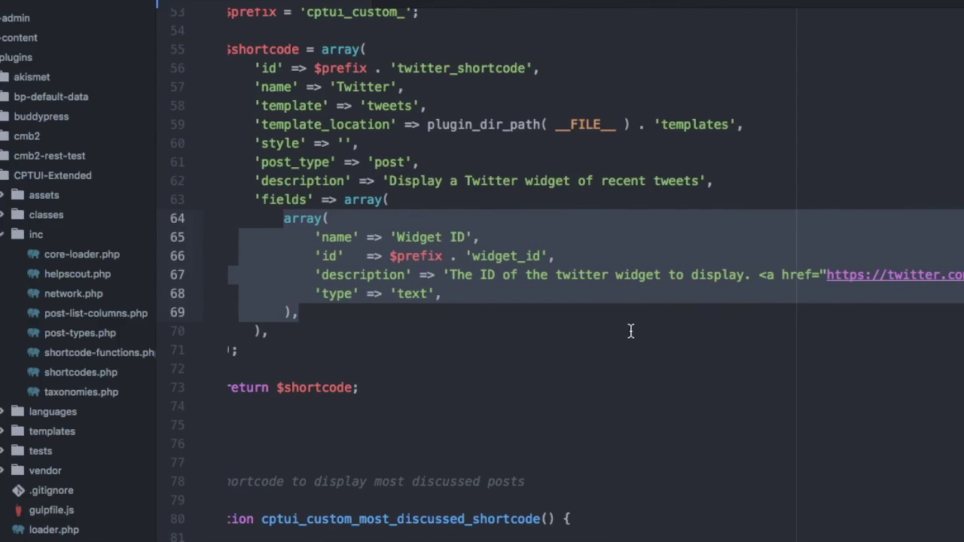
scroll(631, 332, "right", 15)
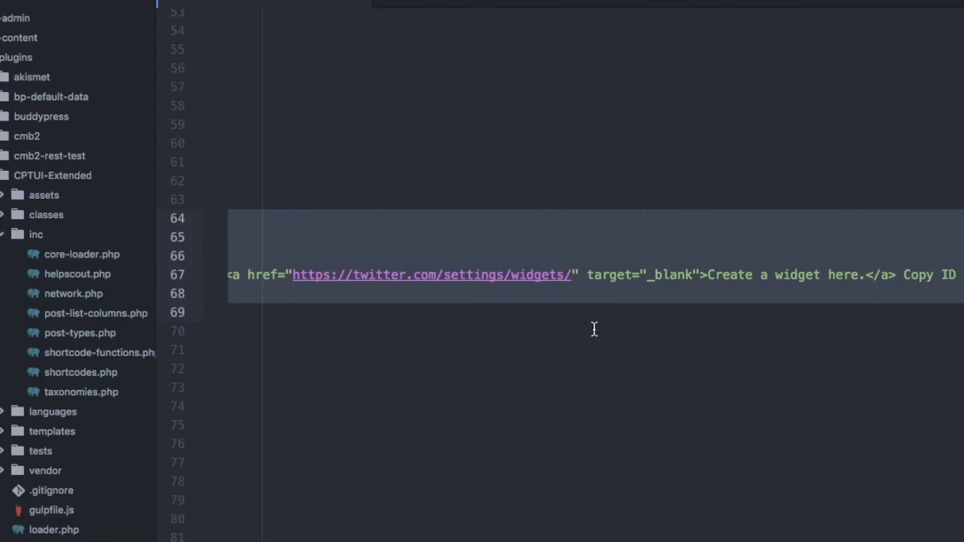
scroll(710, 316, "left", 15)
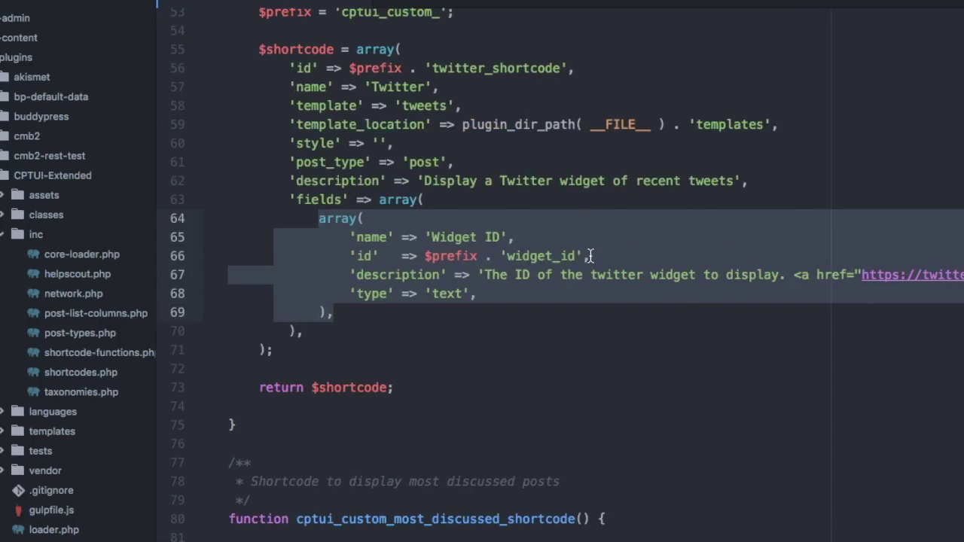
scroll(590, 256, "up", 2)
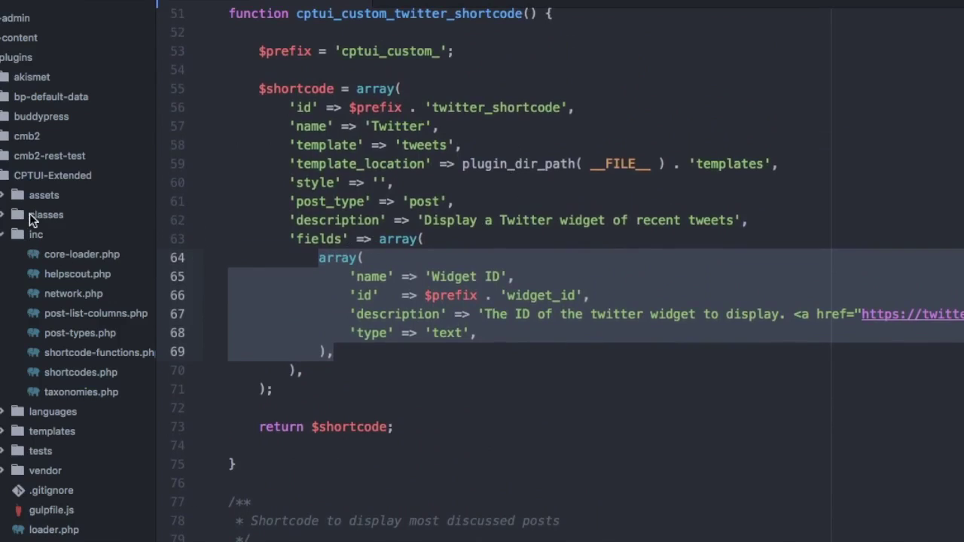
left_click(3, 177)
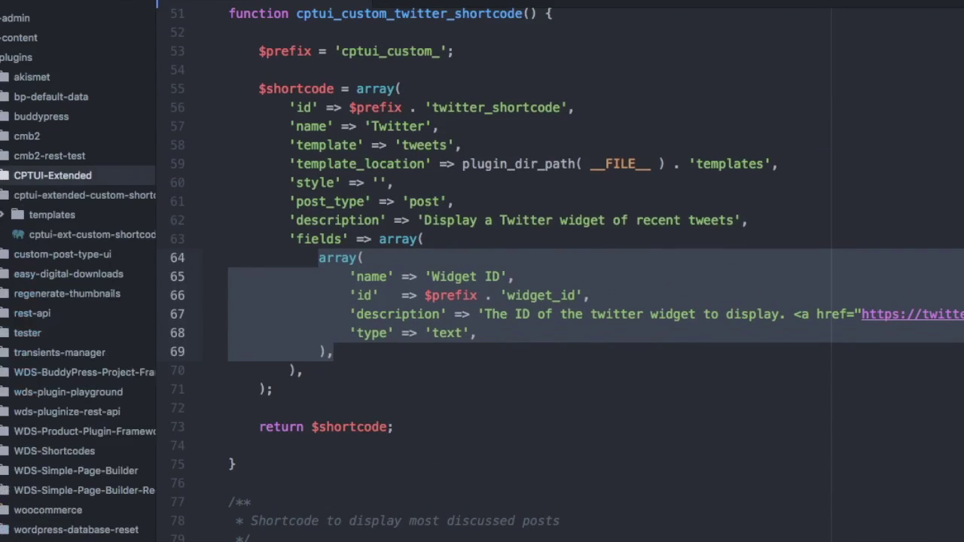
Step: Open templates/tweets.php and inspect how $attributes supplies the widget ID to the twitter-timeline embed
left_click(15, 214)
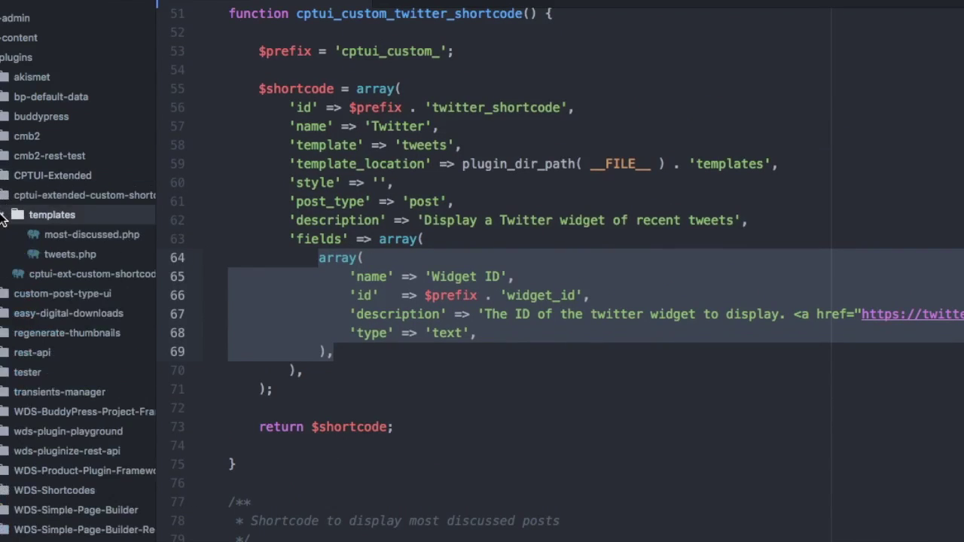
left_click(49, 256)
scroll(528, 214, "down", 1)
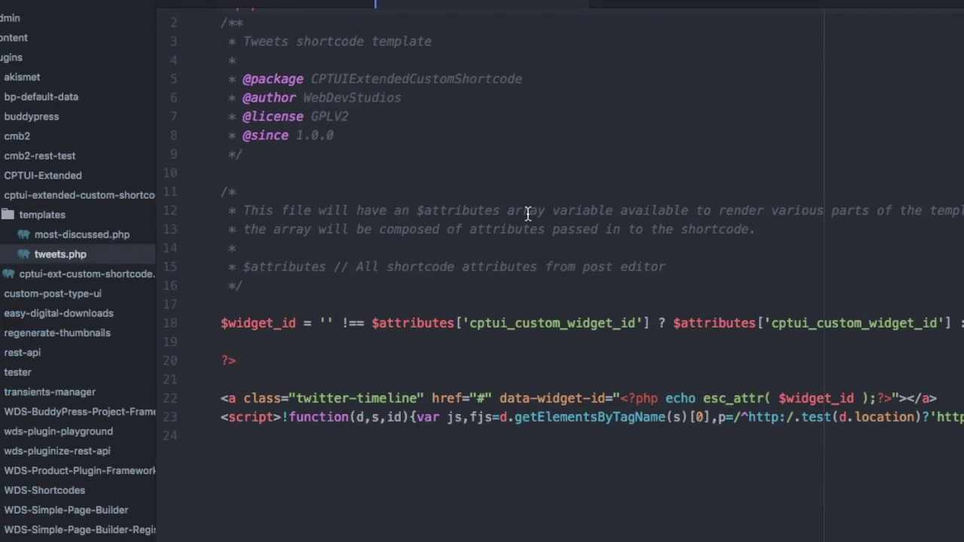
scroll(528, 214, "right", 10)
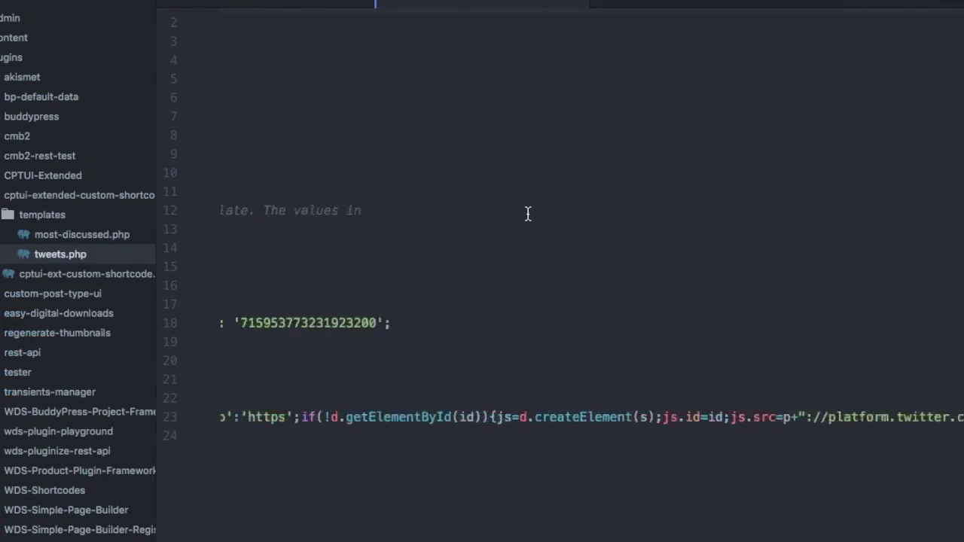
scroll(528, 214, "left", 10)
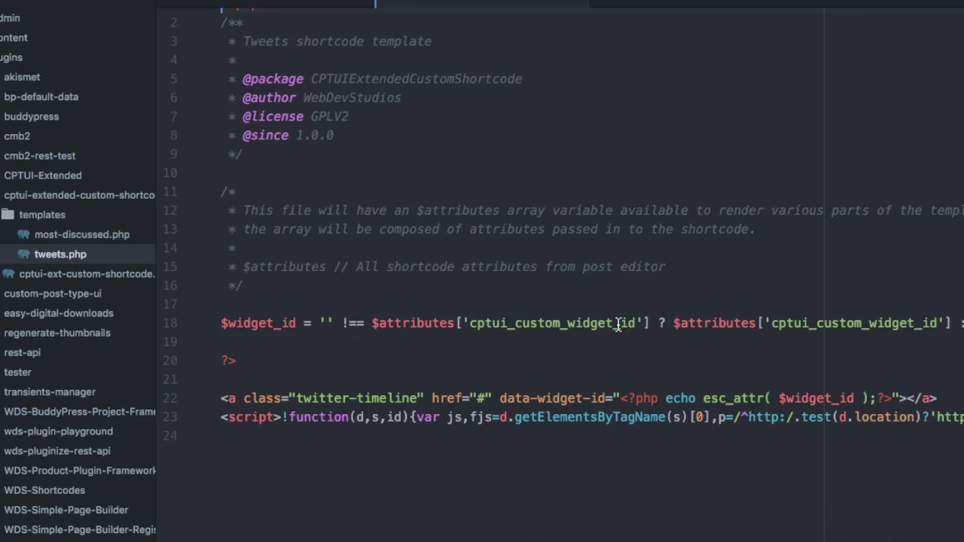
double_click(391, 323)
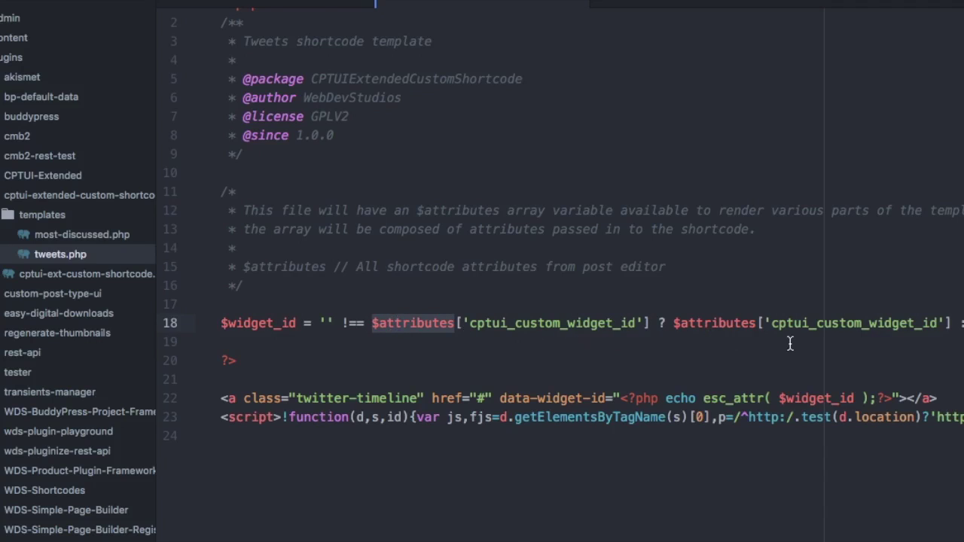
scroll(788, 343, "right", 5)
scroll(798, 343, "left", 5)
scroll(619, 398, "up", 1)
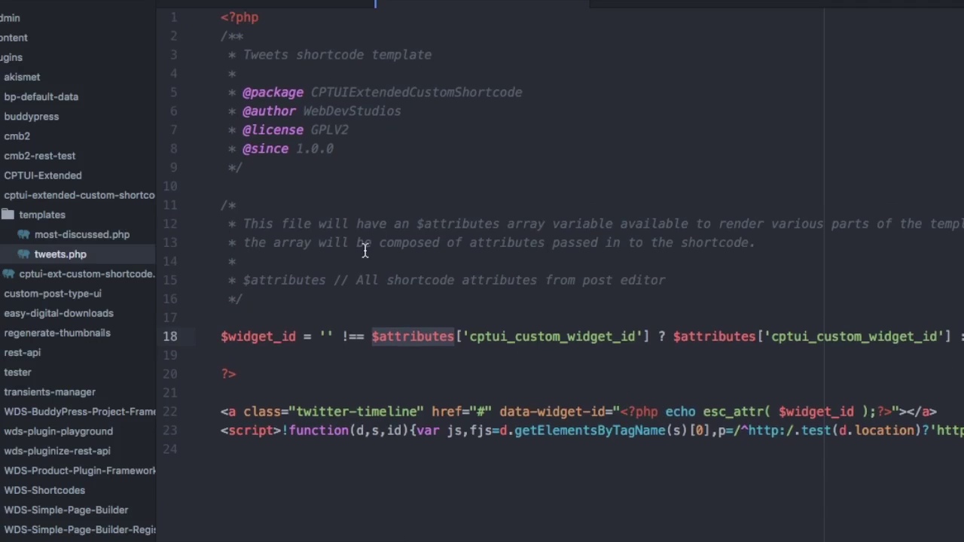
scroll(365, 250, "down", 1)
Step: Open templates/most-discussed.php and read through its WP_Query loop listing posts by comment count
left_click(85, 239)
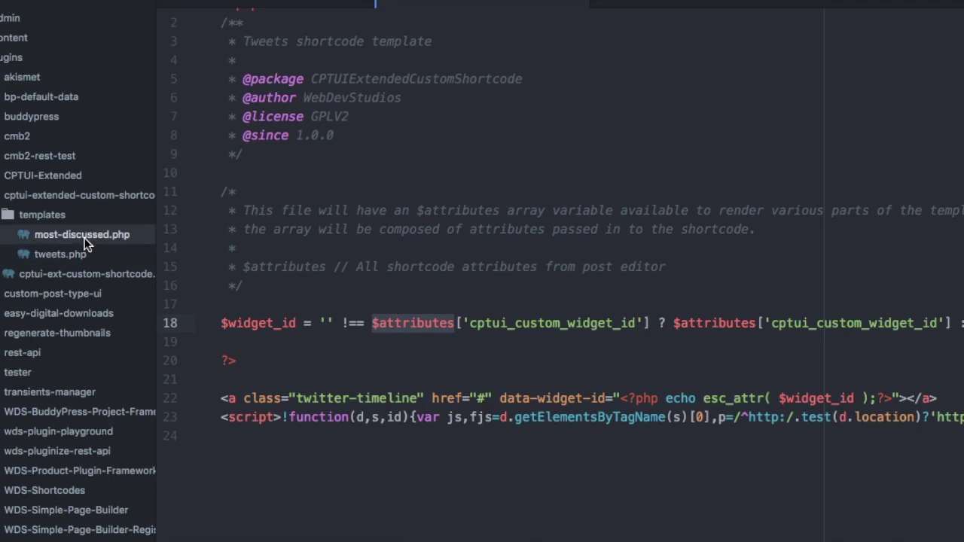
scroll(435, 205, "down", 3)
scroll(434, 205, "down", 8)
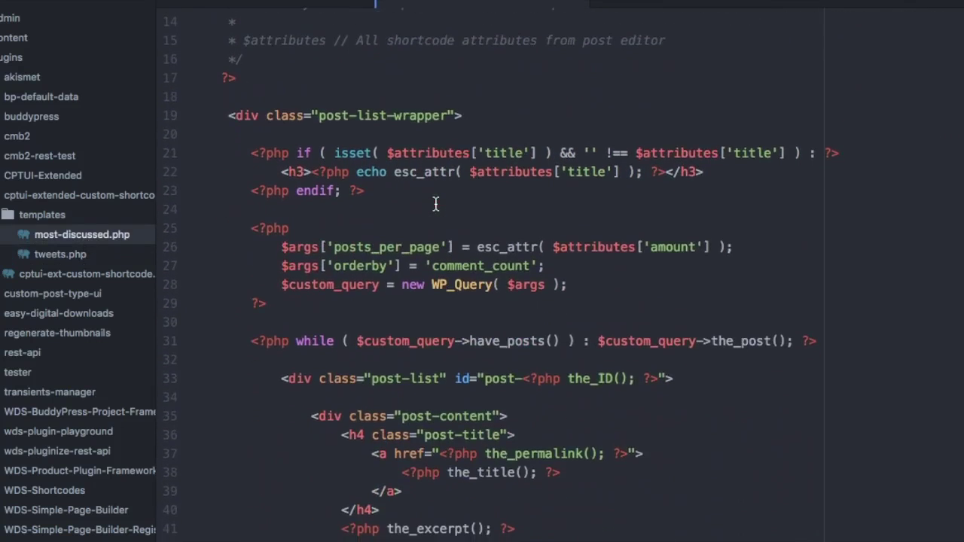
scroll(435, 204, "up", 3)
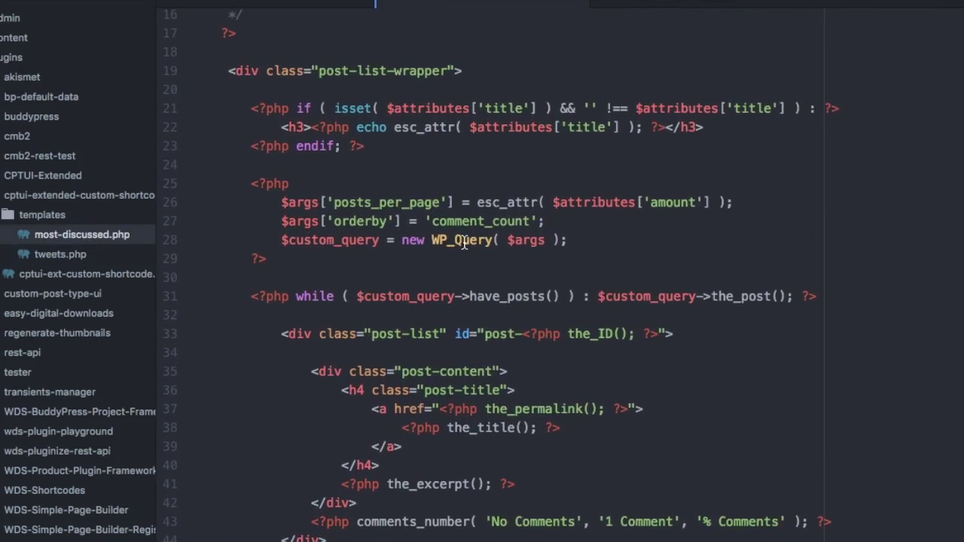
scroll(465, 244, "down", 2)
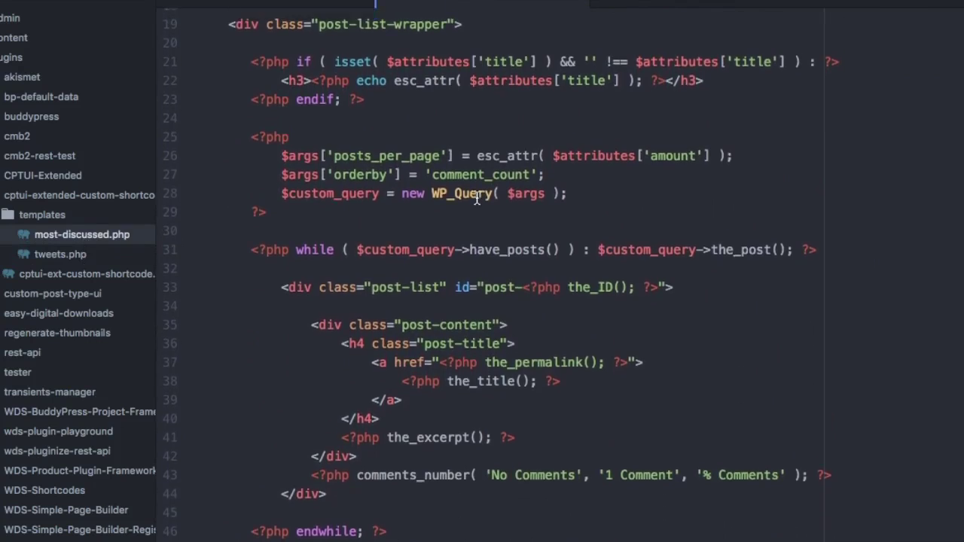
scroll(476, 198, "up", 2)
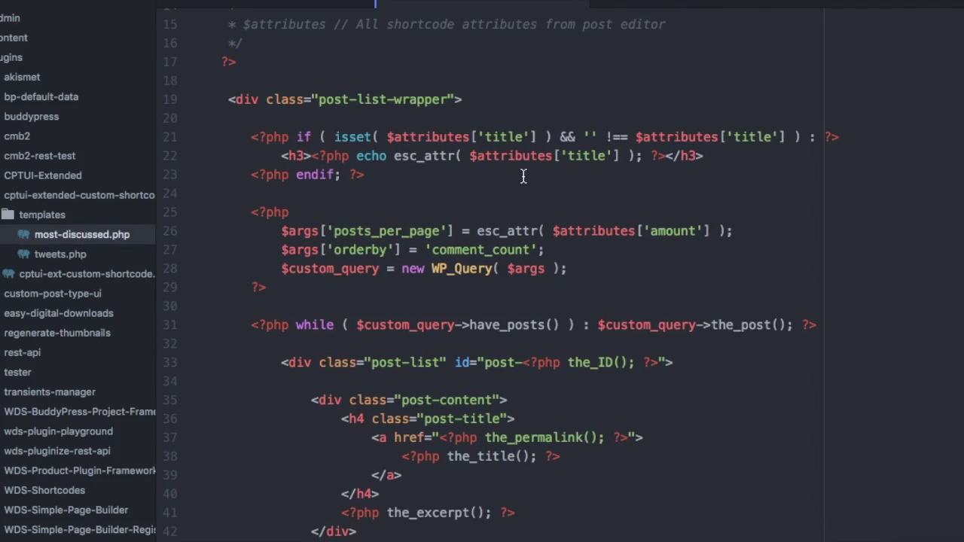
scroll(476, 292, "down", 3)
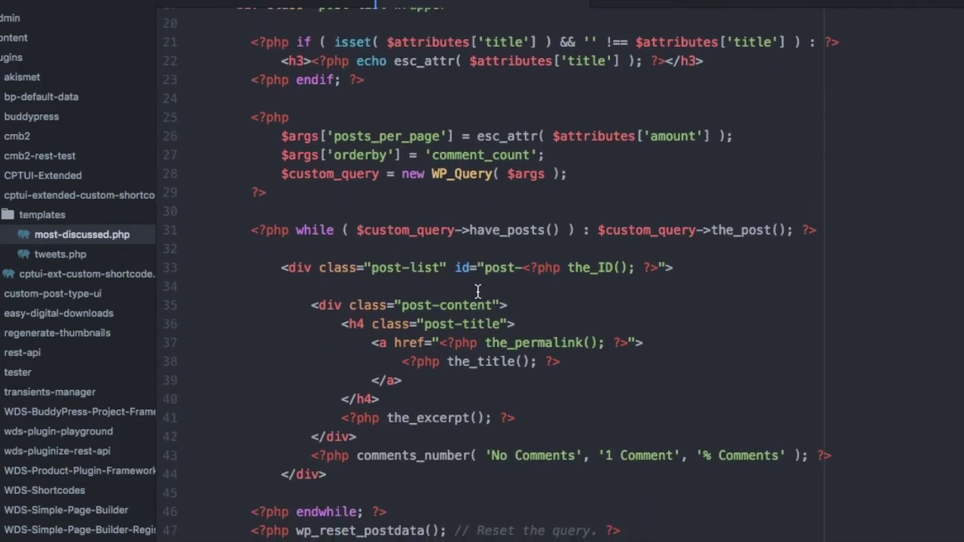
scroll(477, 292, "up", 5)
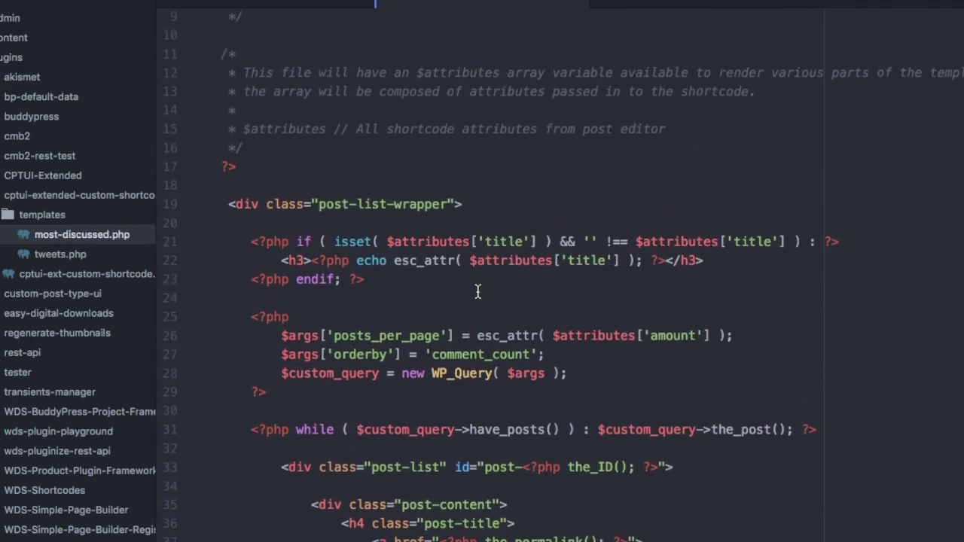
scroll(477, 291, "up", 3)
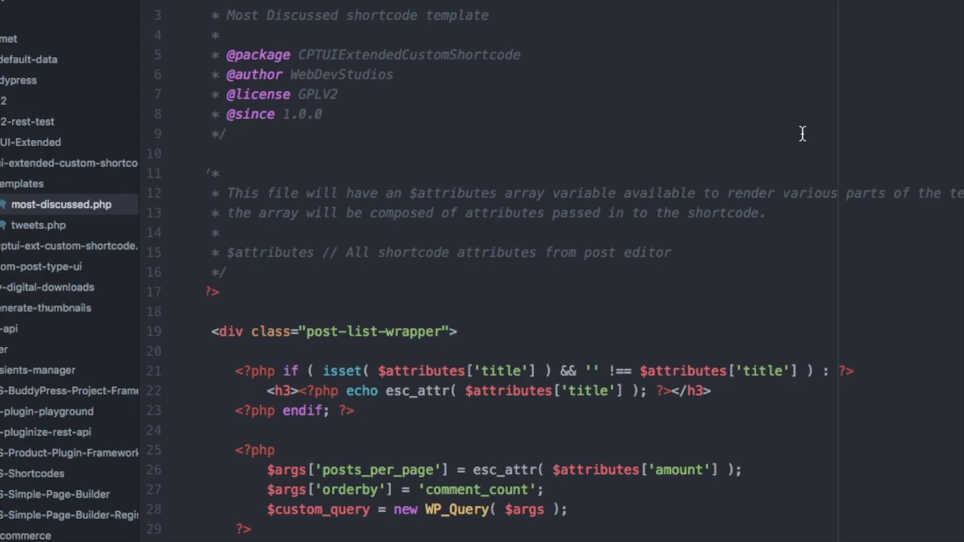
scroll(802, 133, "down", 5)
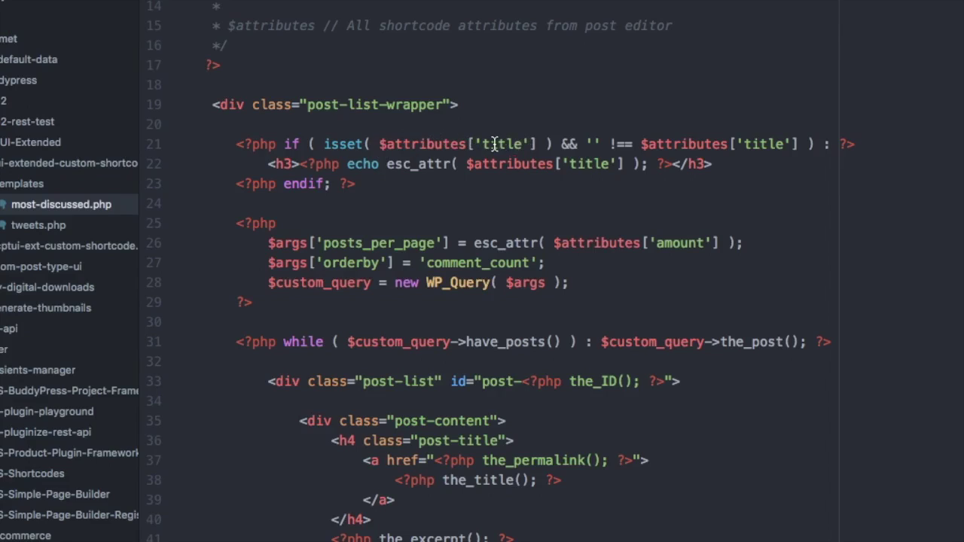
scroll(419, 272, "down", 3)
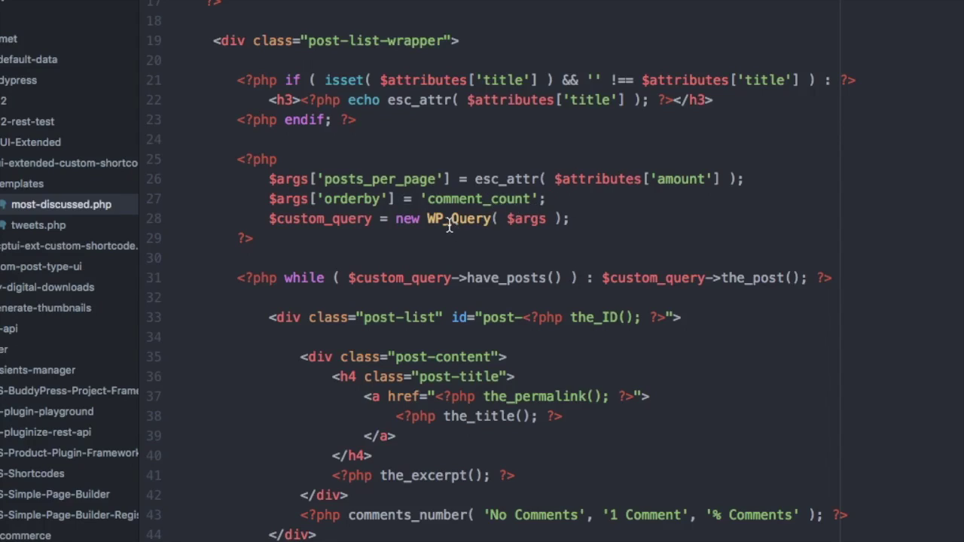
scroll(601, 217, "down", 3)
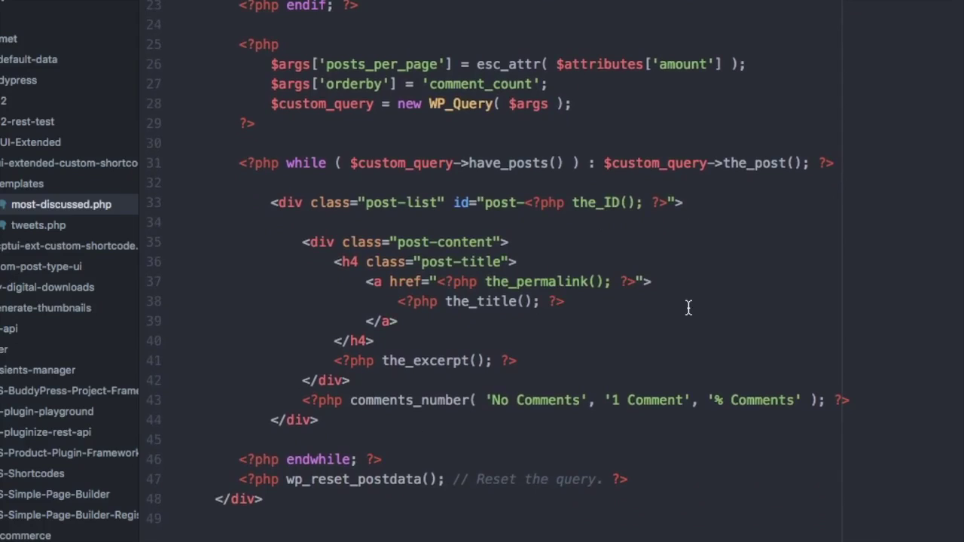
scroll(687, 307, "up", 3)
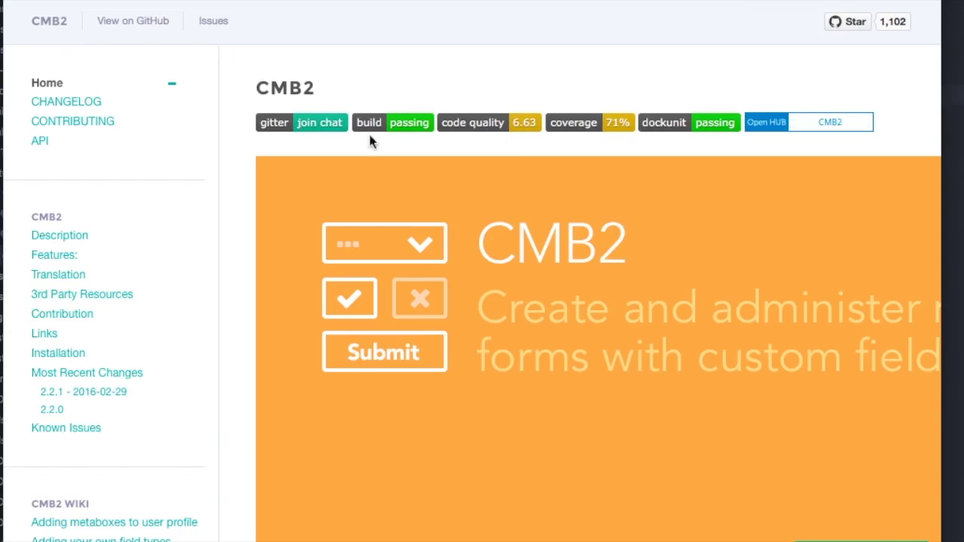
Step: Go to CMB2's Field Types page and scroll through its 32 built-in types, title through group
scroll(345, 363, "down", 5)
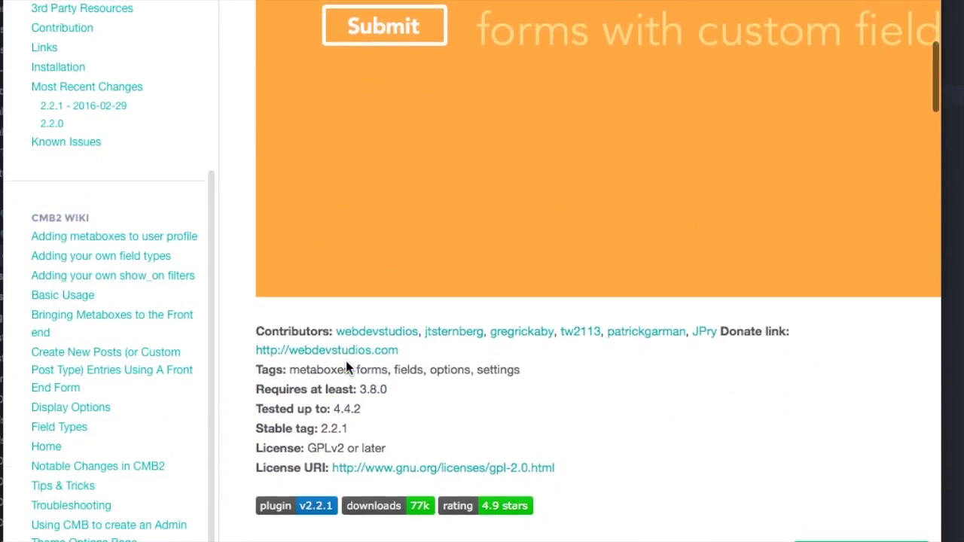
left_click(48, 427)
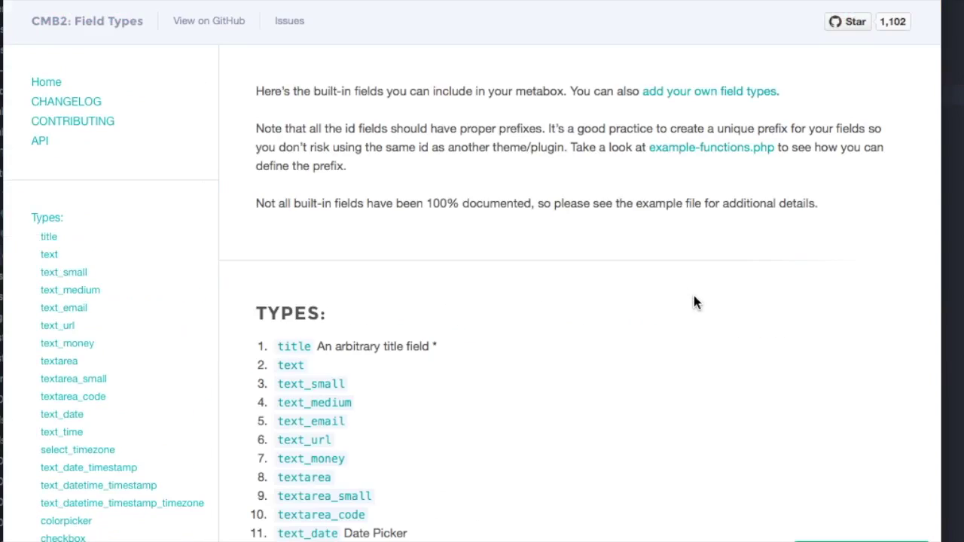
scroll(692, 297, "down", 2)
scroll(690, 305, "down", 2)
scroll(294, 249, "down", 3)
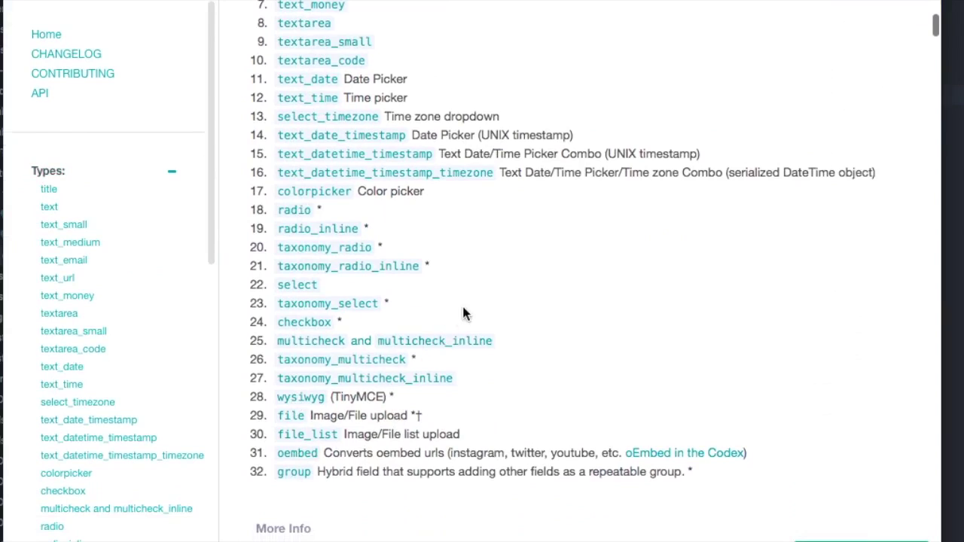
scroll(424, 327, "up", 1)
scroll(391, 362, "down", 1)
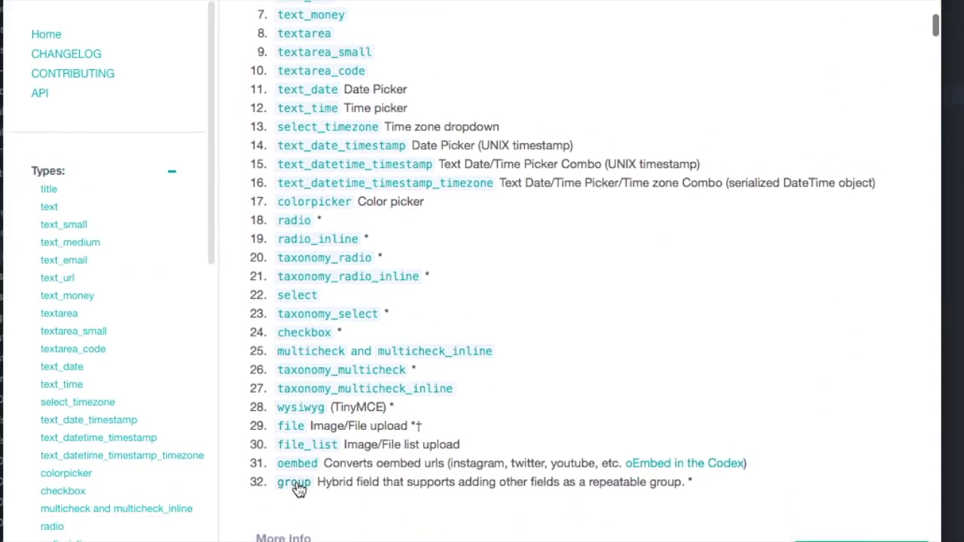
scroll(493, 329, "up", 4)
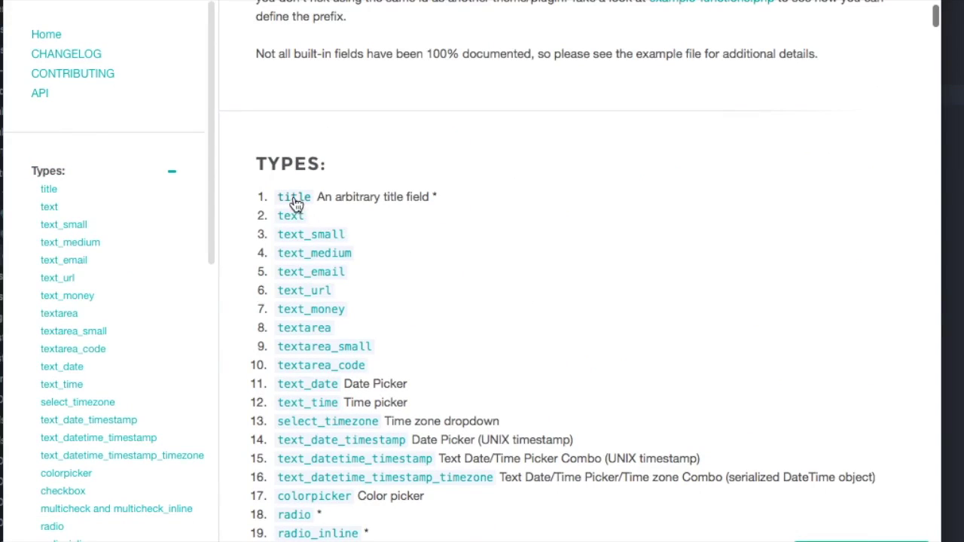
scroll(315, 422, "down", 4)
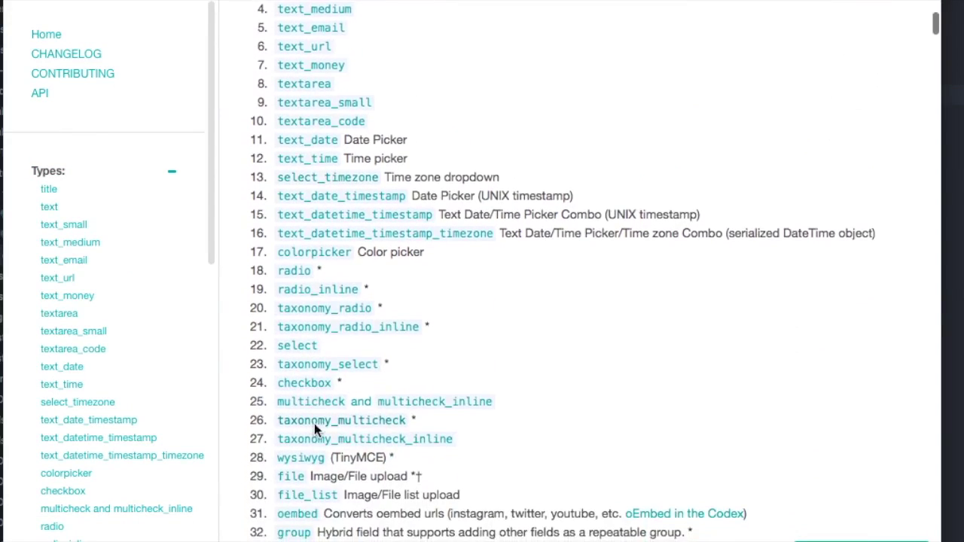
scroll(315, 425, "up", 3)
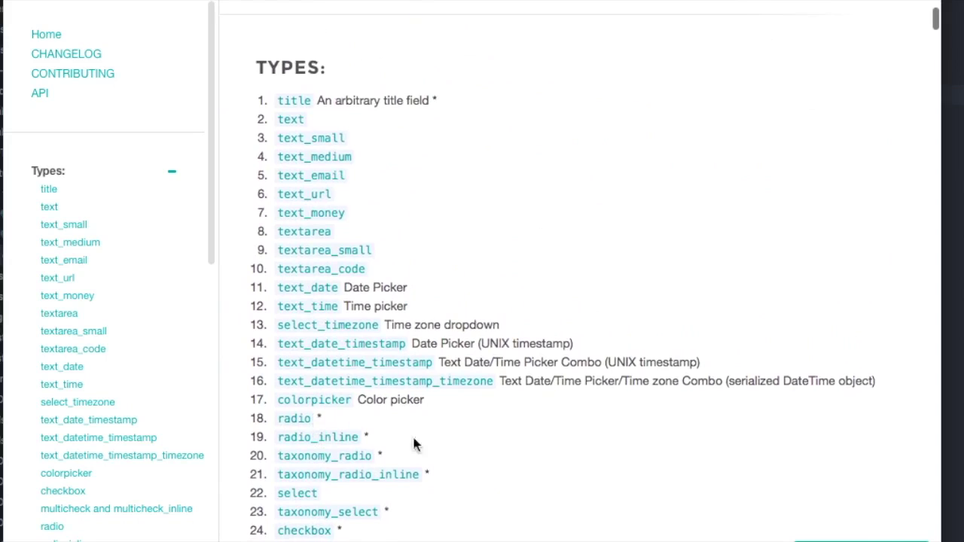
scroll(506, 468, "down", 1)
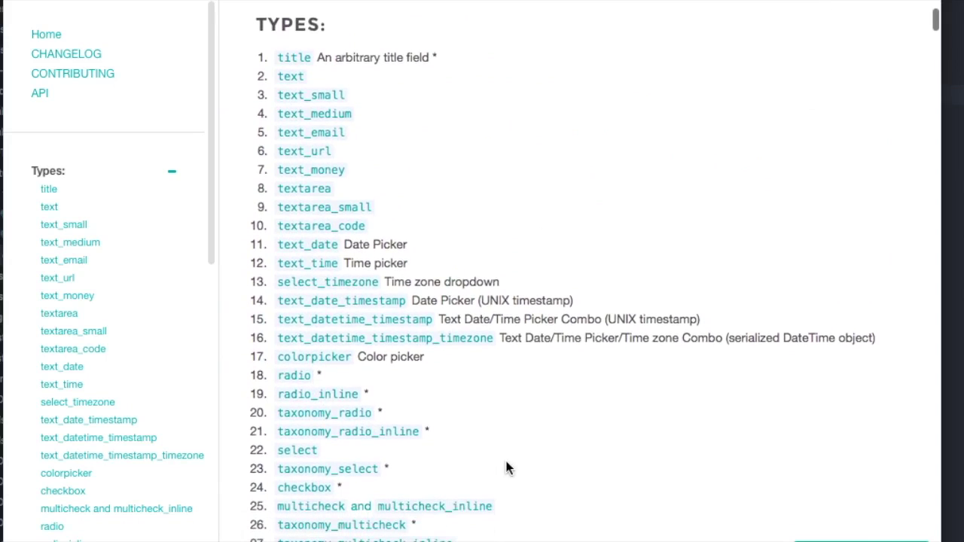
scroll(507, 469, "down", 3)
scroll(506, 469, "down", 1)
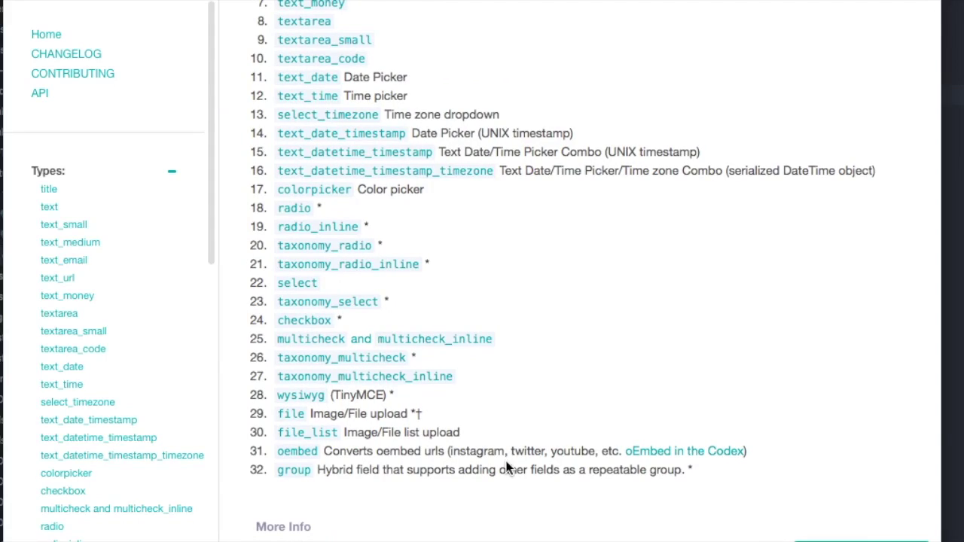
Step: Copy the file field type's example field array from the CMB2 documentation
left_click(290, 414)
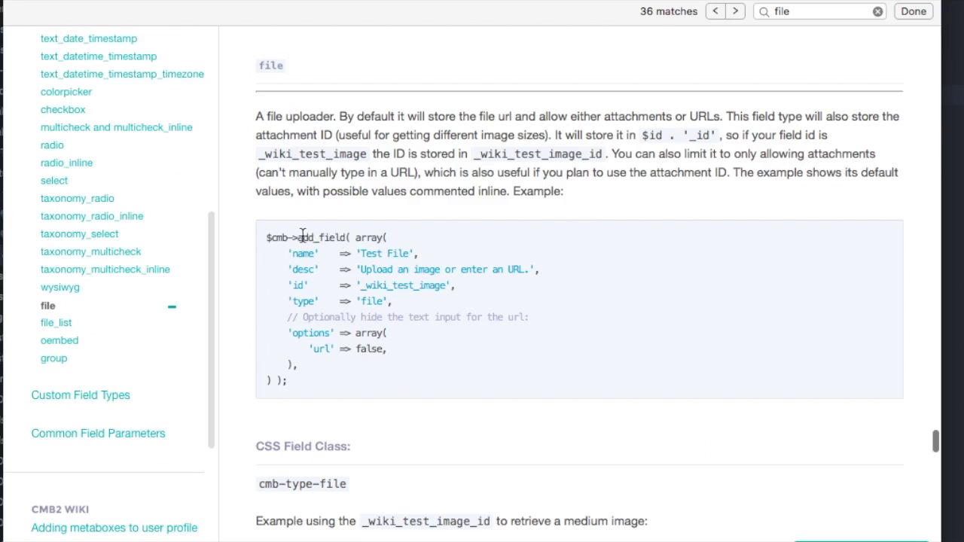
left_click_drag(267, 238, 295, 382)
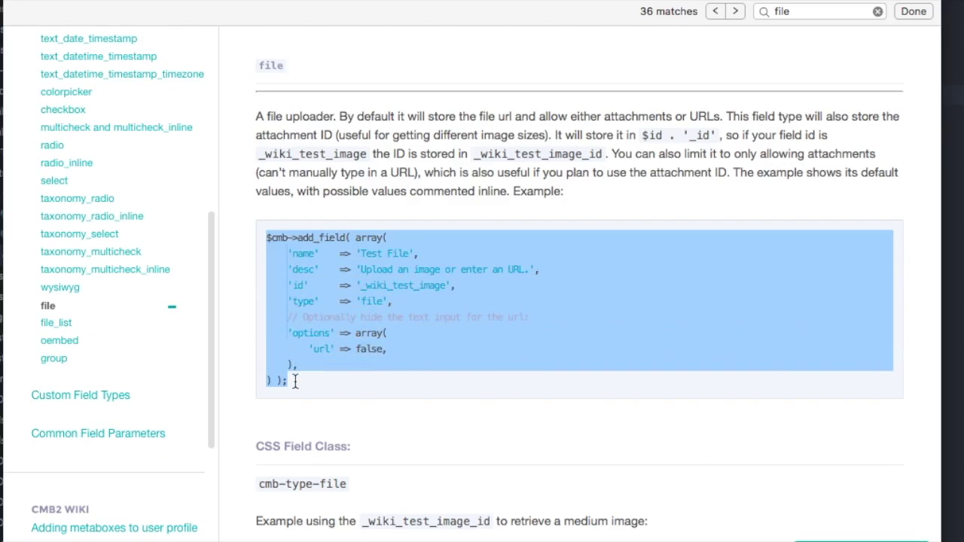
left_click(365, 397)
left_click_drag(352, 237, 260, 236)
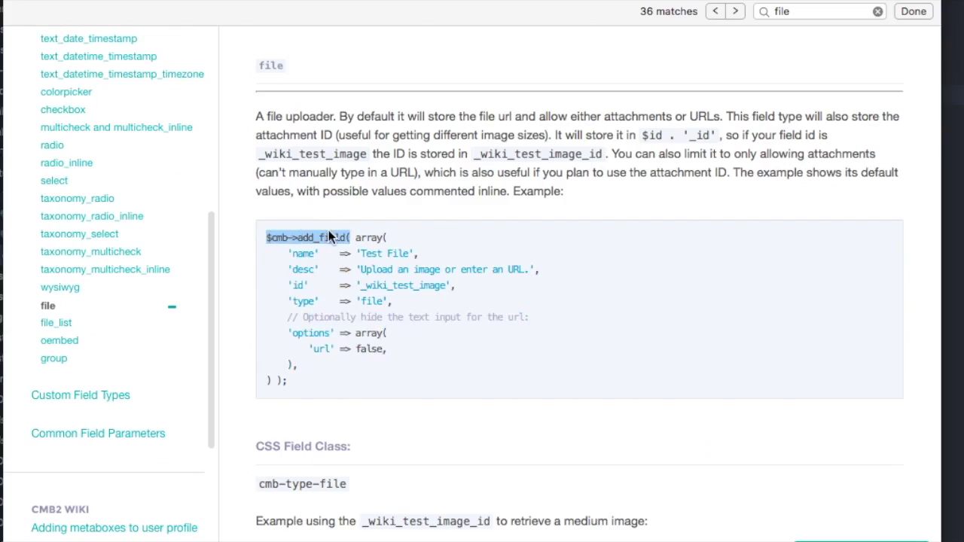
left_click(361, 261)
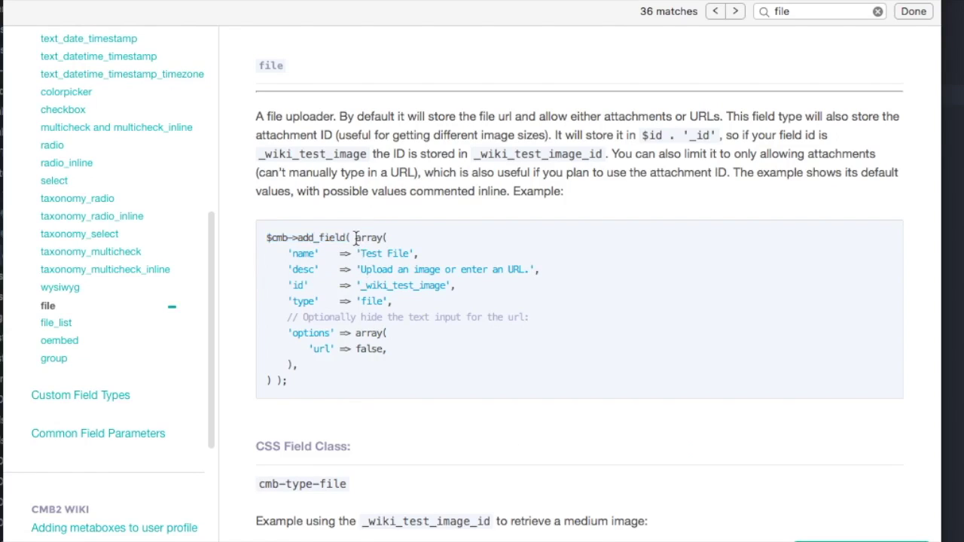
left_click_drag(356, 238, 271, 381)
key("ctrl+c")
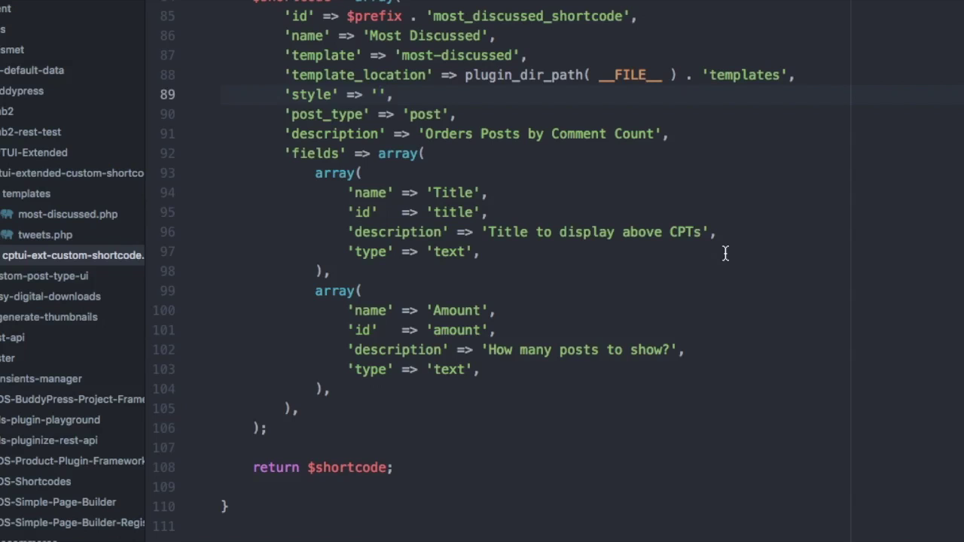
Step: Paste the indented 'Test File' file field, with 'url' => false, after the Amount field
left_click(345, 388)
key("Return")
key("ctrl+v")
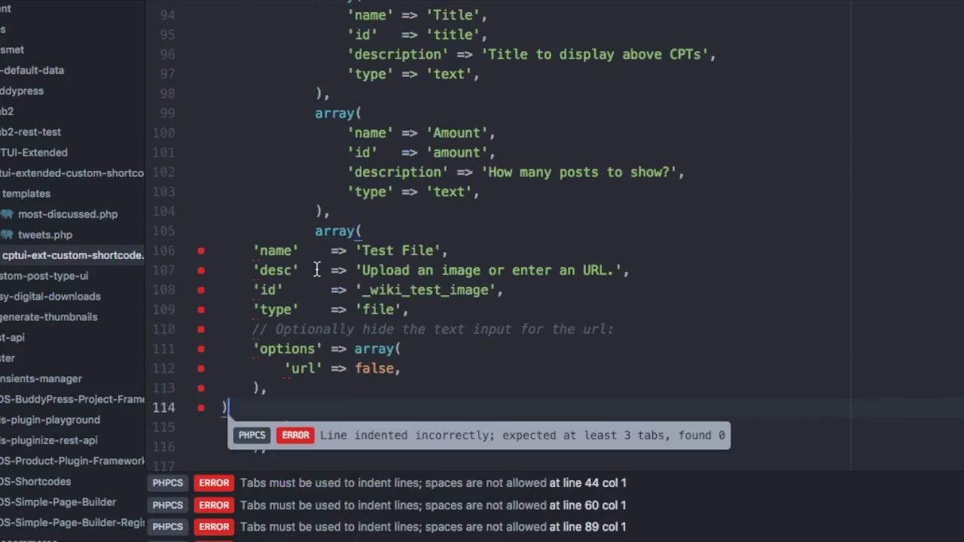
left_click(315, 231)
key("BackSpace")
key("BackSpace")
key("BackSpace")
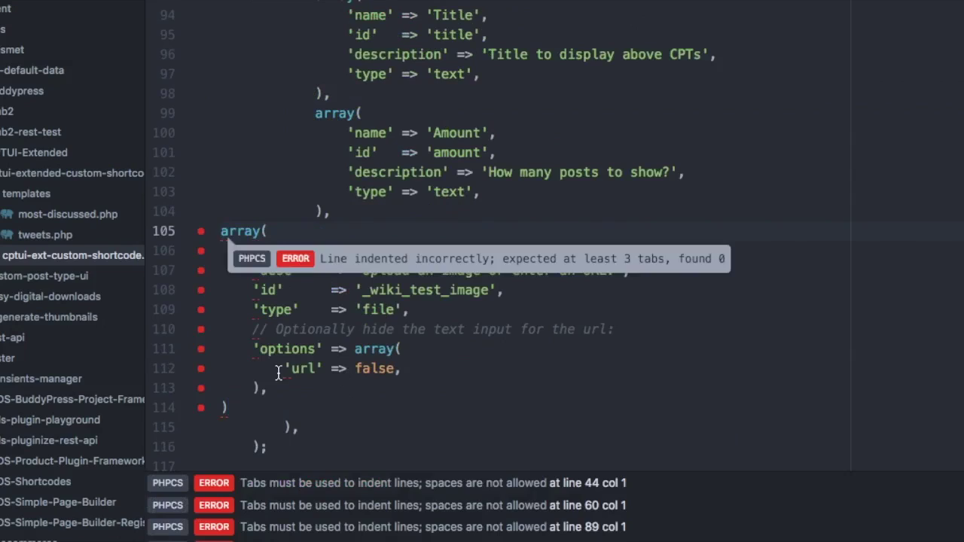
left_click_drag(231, 406, 191, 234)
key("Tab")
key("Tab")
key("Tab")
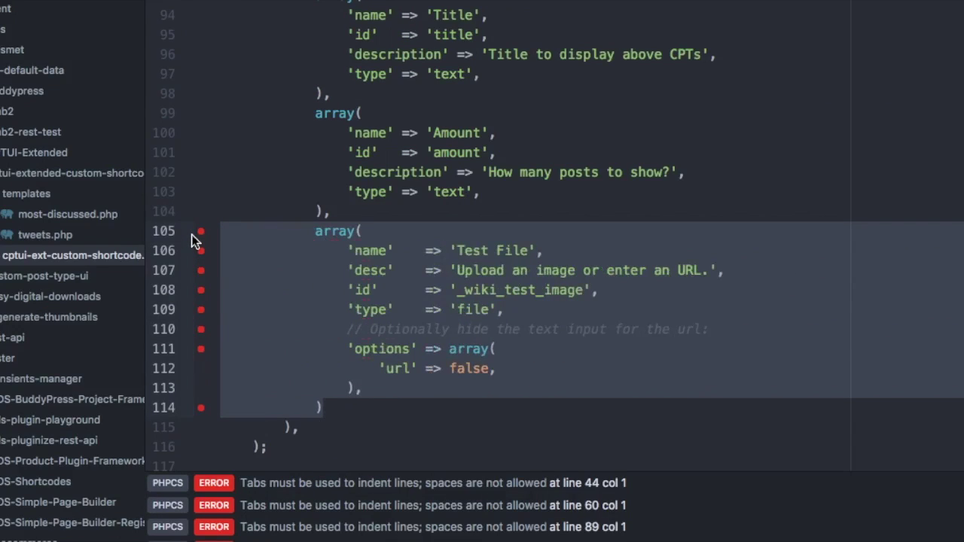
left_click(452, 403)
left_click(562, 365)
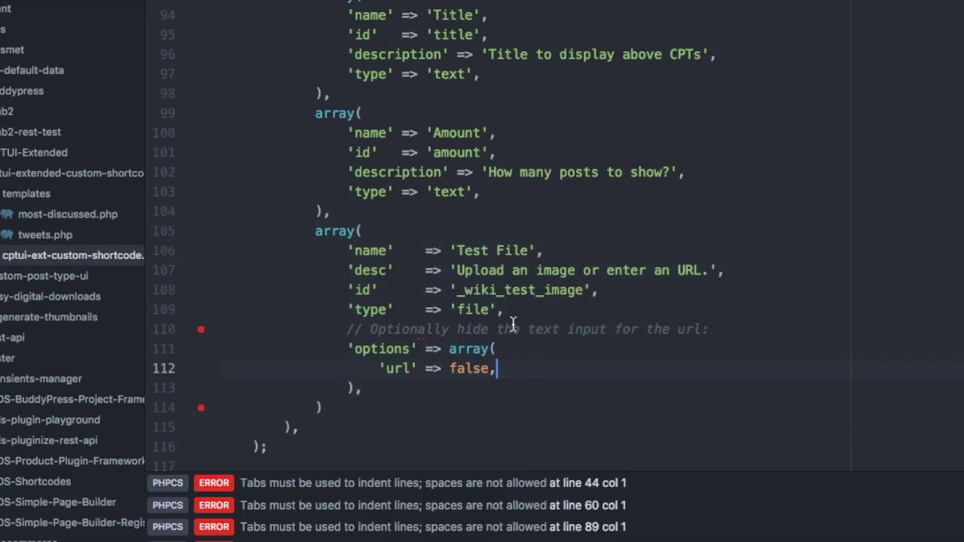
scroll(512, 324, "up", 2)
scroll(514, 322, "down", 3)
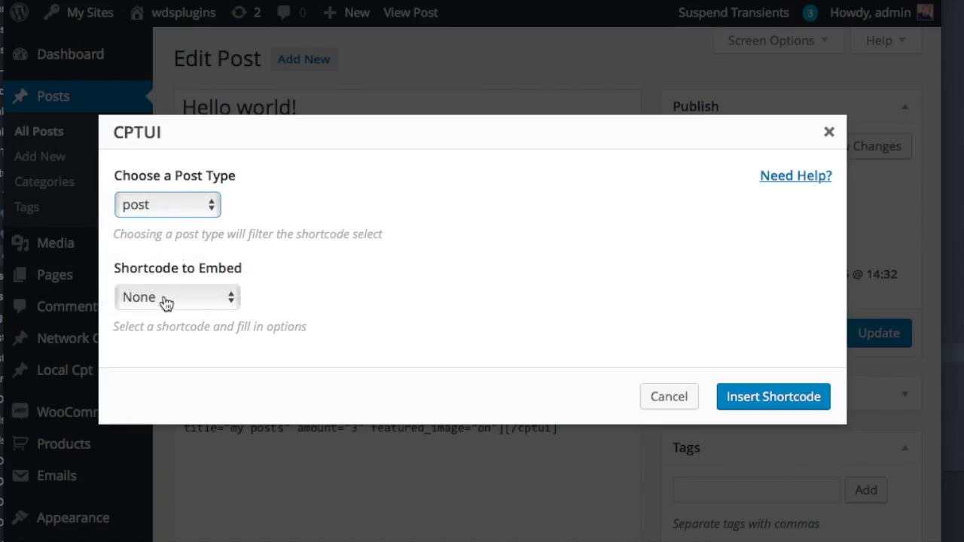
Step: Insert a Most Discussed shortcode with the spectacles image as its Test File, followed by a blank line
left_click(163, 299)
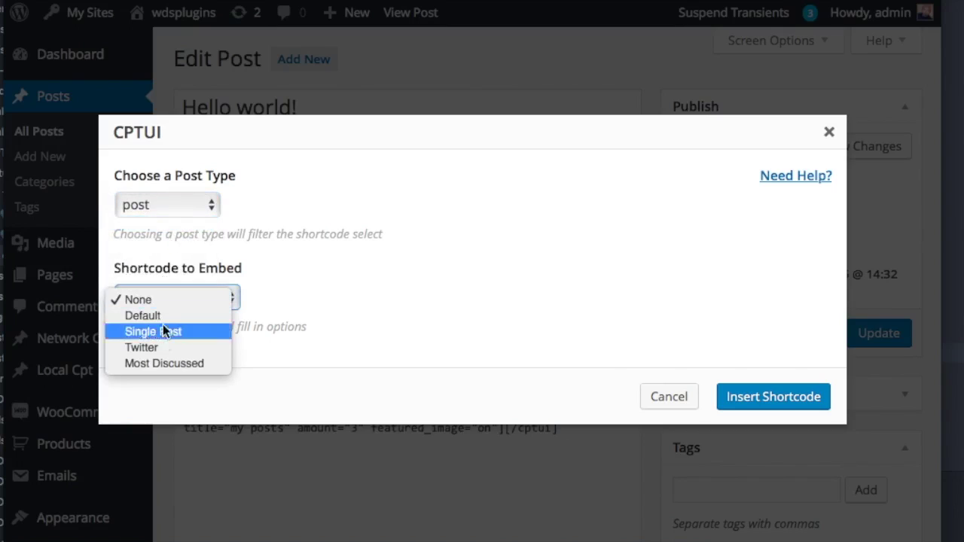
left_click(163, 362)
scroll(502, 332, "down", 5)
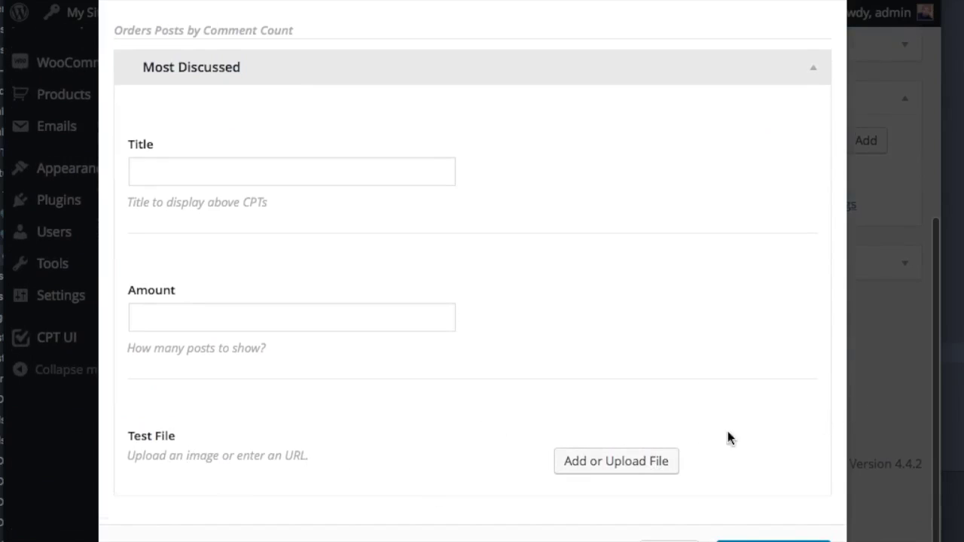
left_click(635, 461)
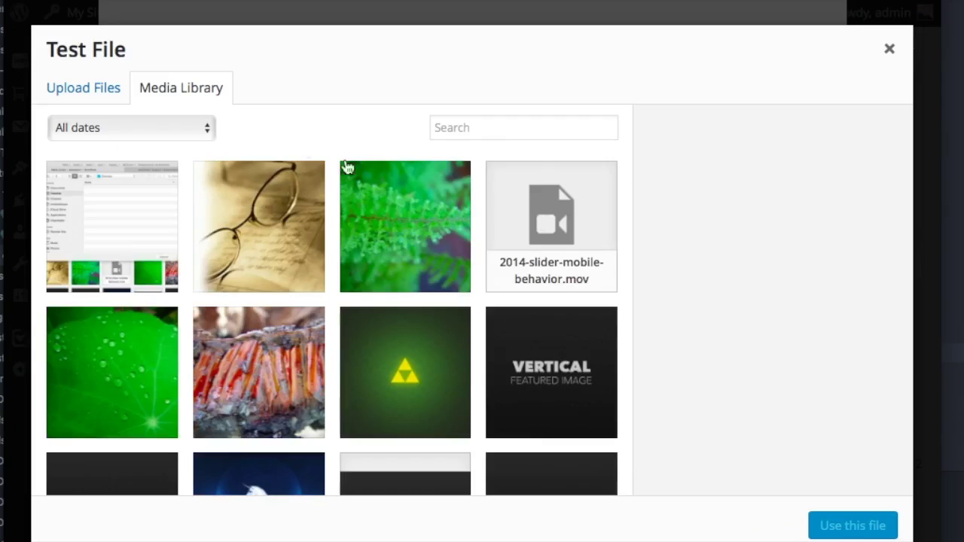
left_click(260, 218)
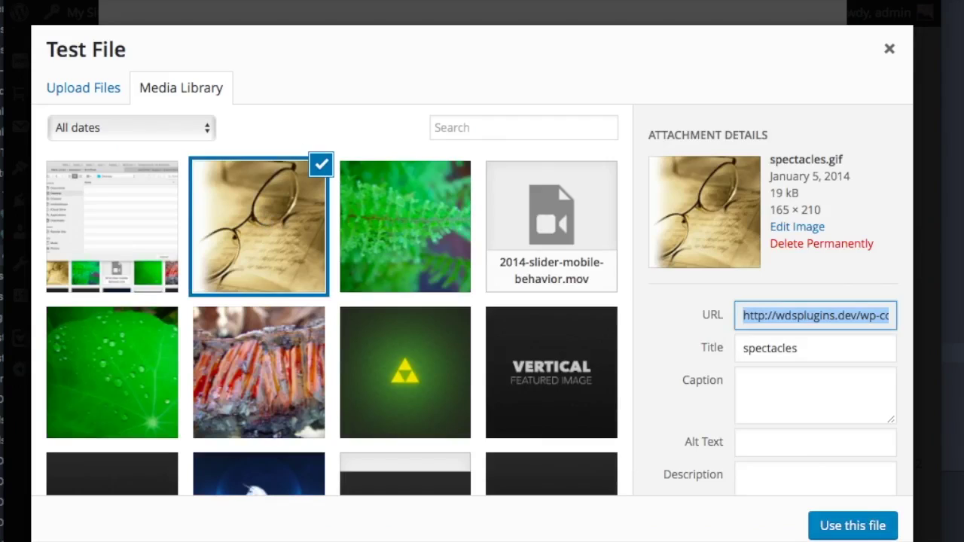
left_click(846, 523)
scroll(663, 426, "down", 5)
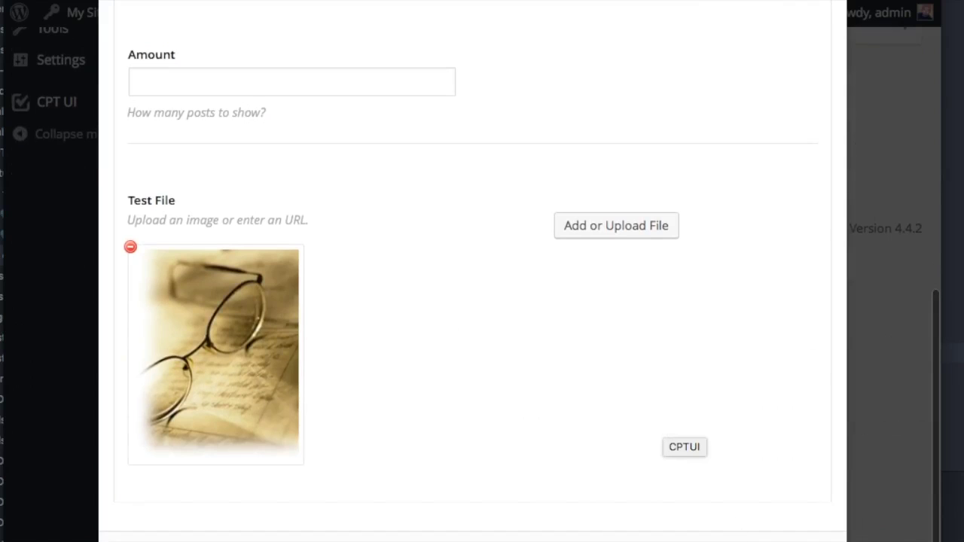
left_click(663, 479)
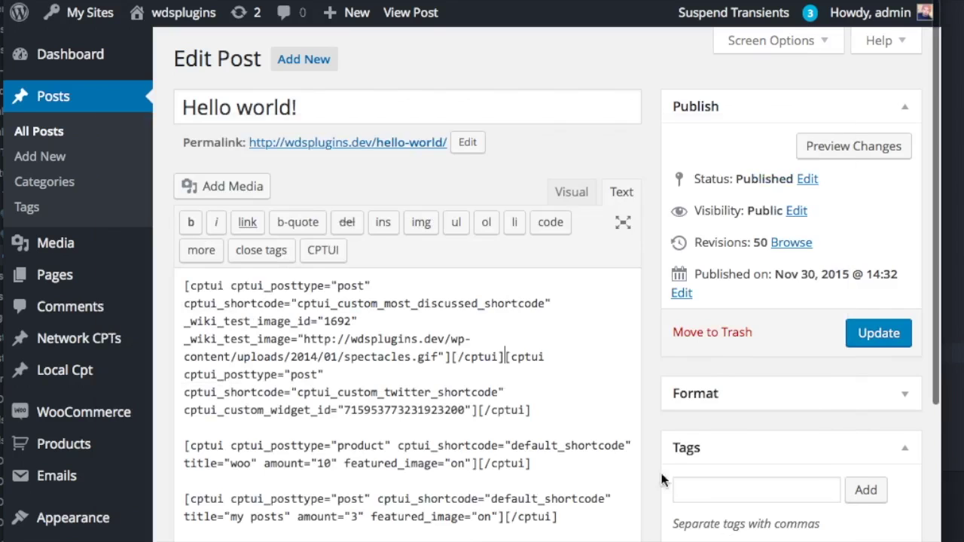
key("Return")
key("Return")
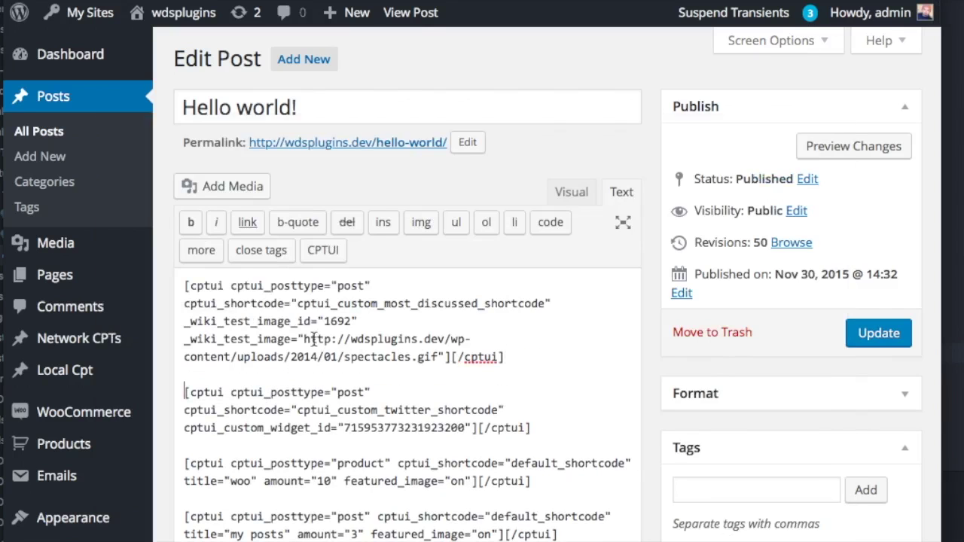
Step: Check the shortcode's spectacles.gif URL and its _wiki_test_image attribute name
left_click_drag(304, 339, 438, 359)
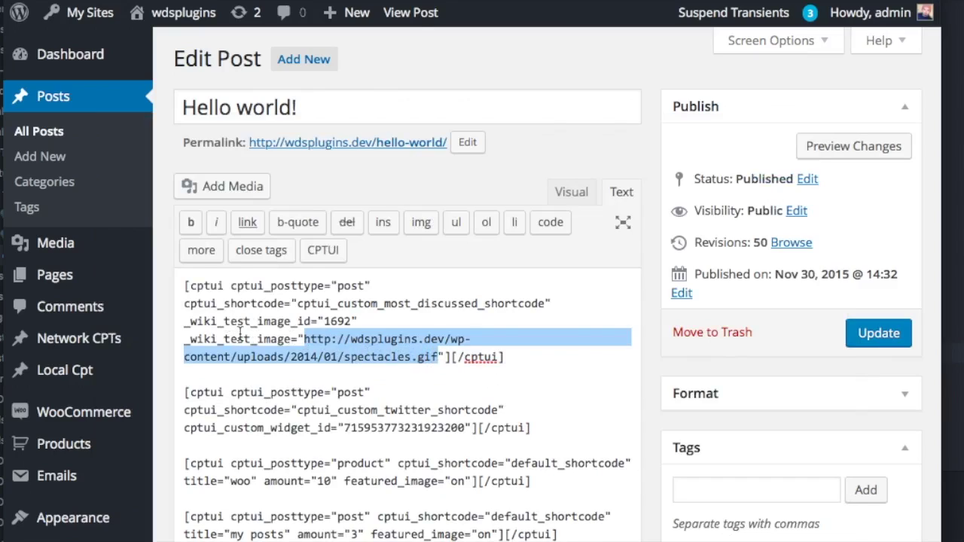
double_click(241, 338)
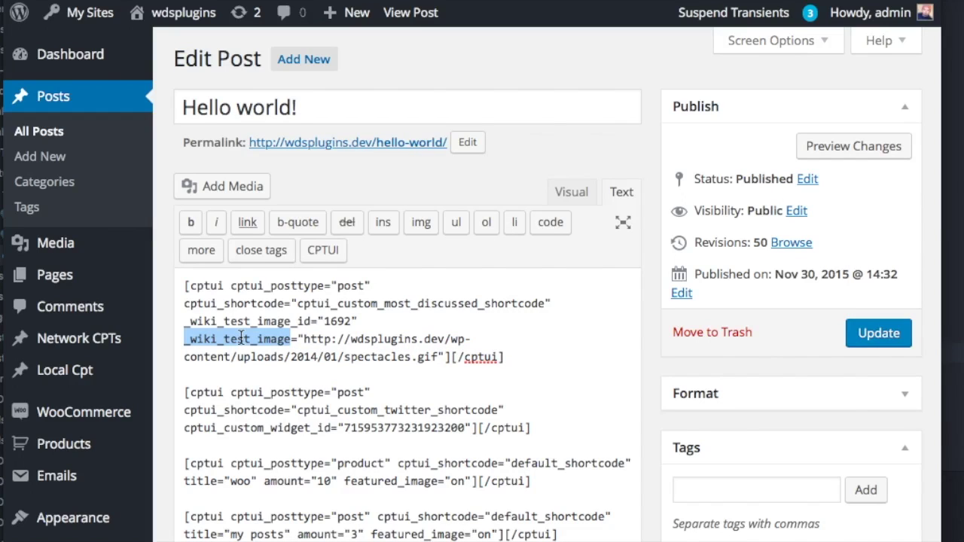
key("super+Tab")
Step: Add <img src="<?php echo $attributes['_wiki_test_image']; ?>"> above the h4 post-title line
scroll(610, 150, "down", 5)
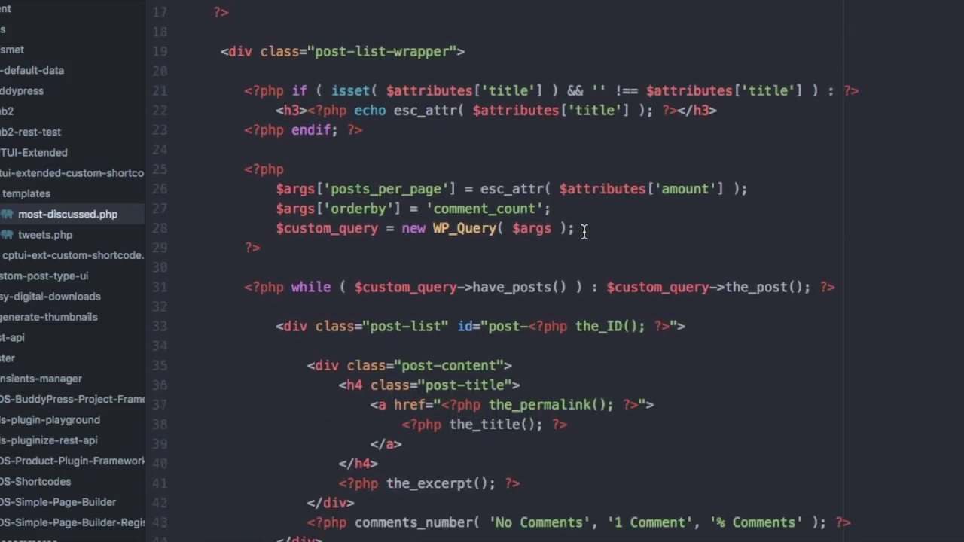
scroll(584, 230, "down", 3)
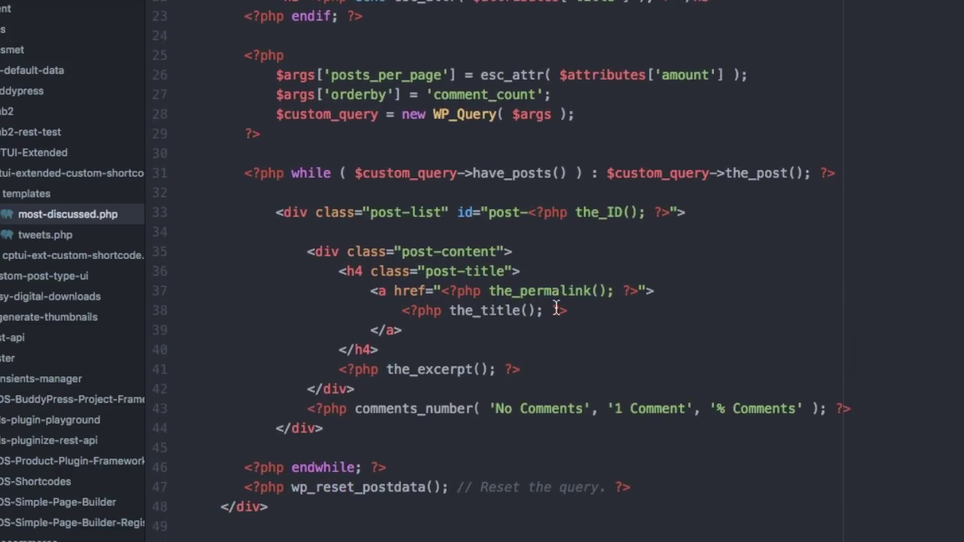
left_click(438, 347)
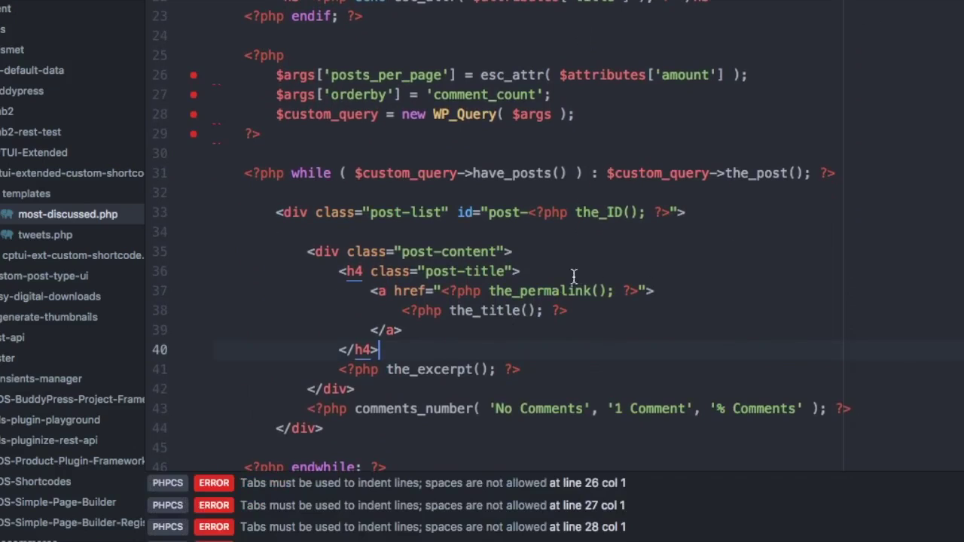
left_click(546, 252)
key("Return")
type("<img src=\"<?php echo $attributes['_wiki_test_image']; ?>\">")
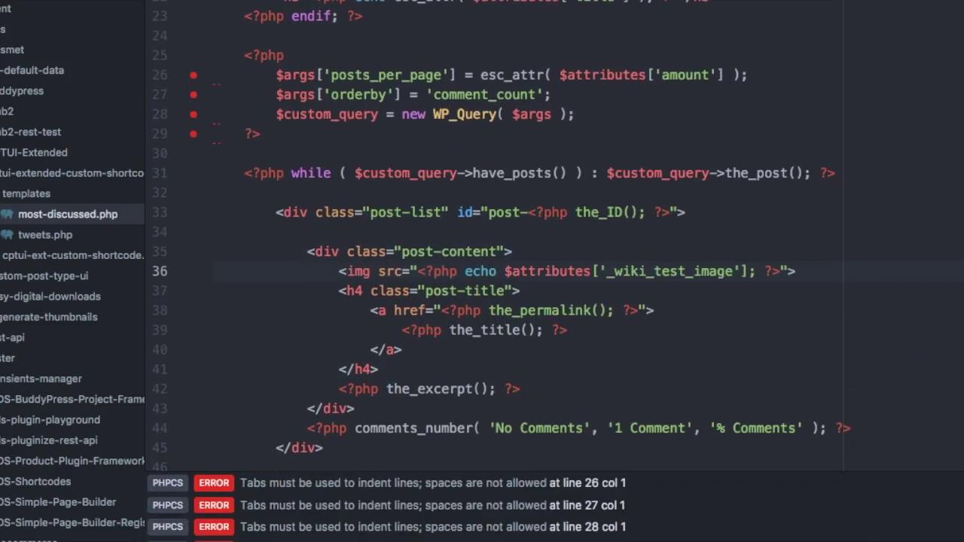
scroll(934, 226, "down", 3)
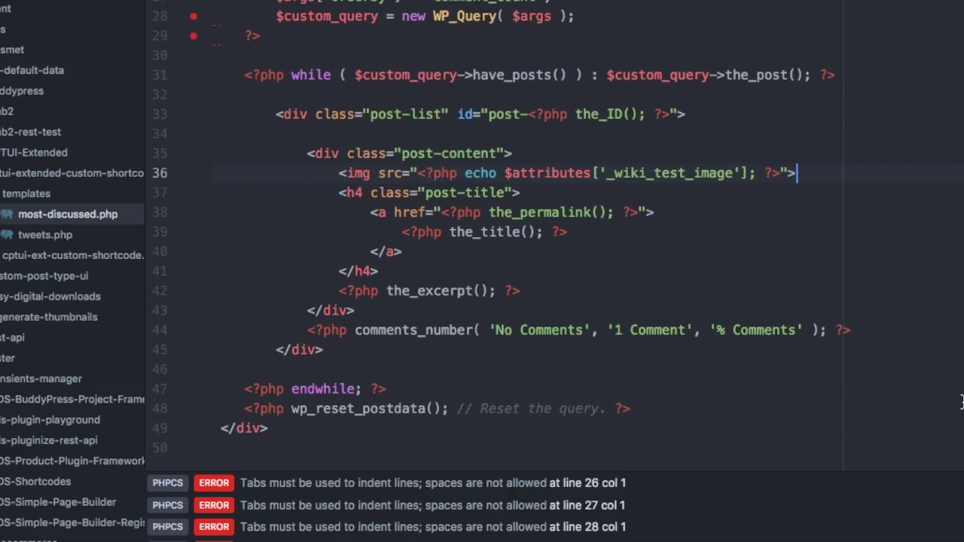
scroll(934, 226, "up", 2)
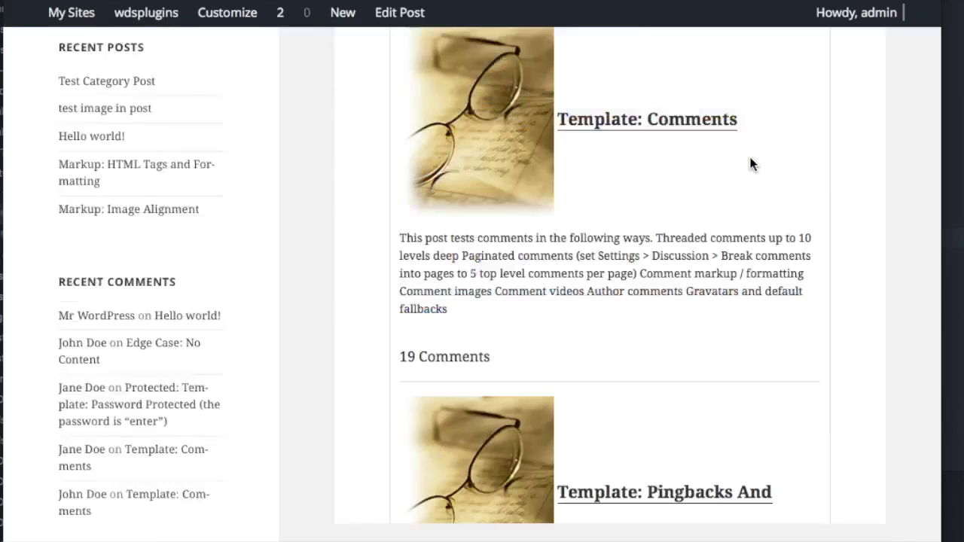
Step: Scroll through the Hello world! post's Most Discussed list to confirm the spectacles image appears
scroll(748, 160, "down", 10)
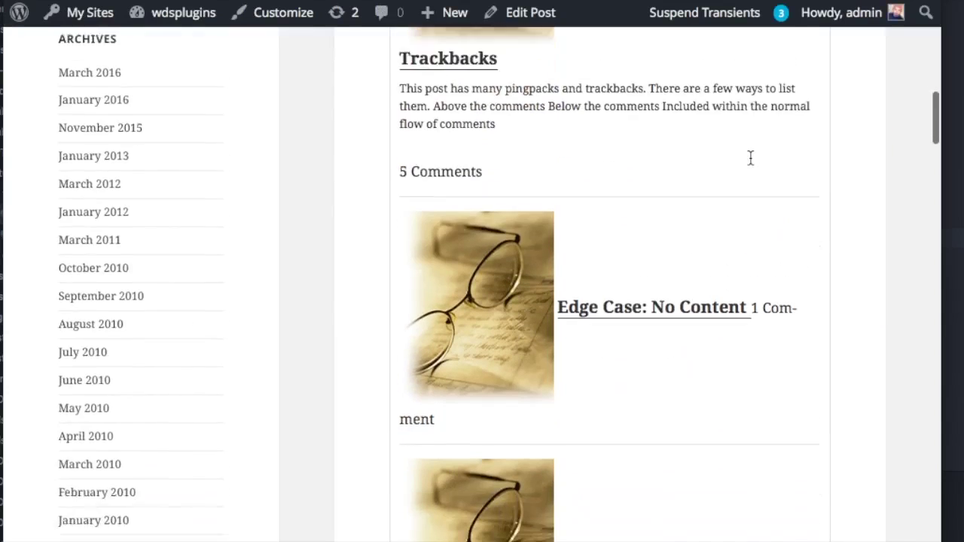
scroll(751, 157, "down", 5)
scroll(751, 146, "up", 10)
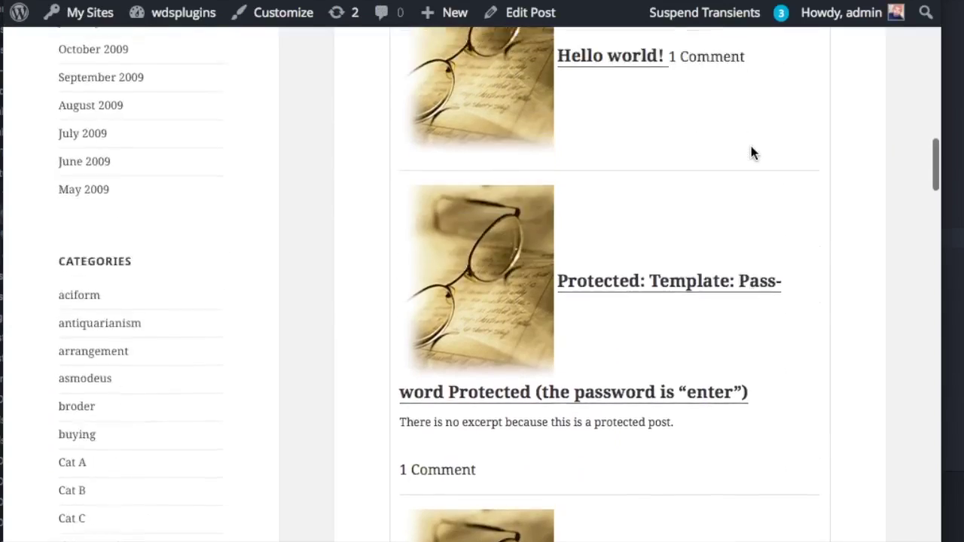
scroll(751, 146, "up", 15)
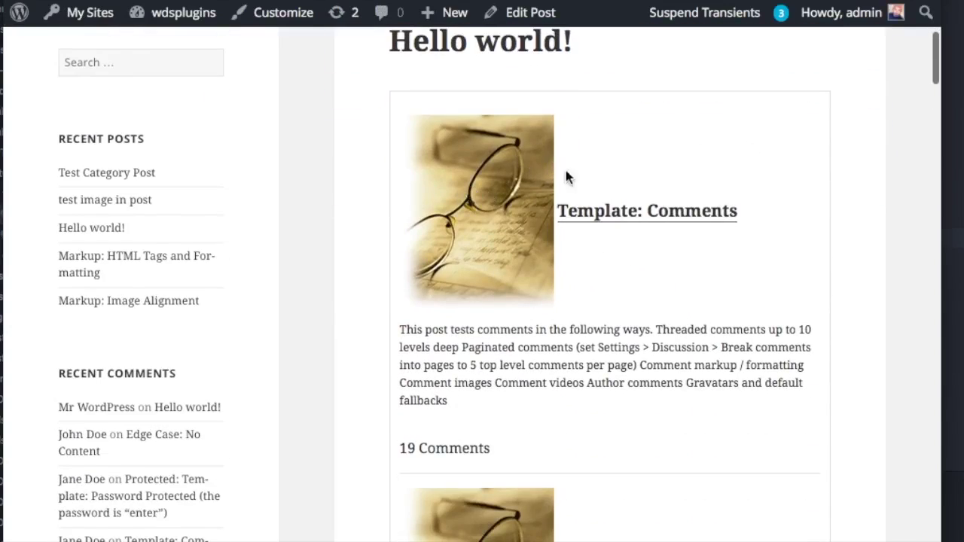
scroll(629, 257, "up", 3)
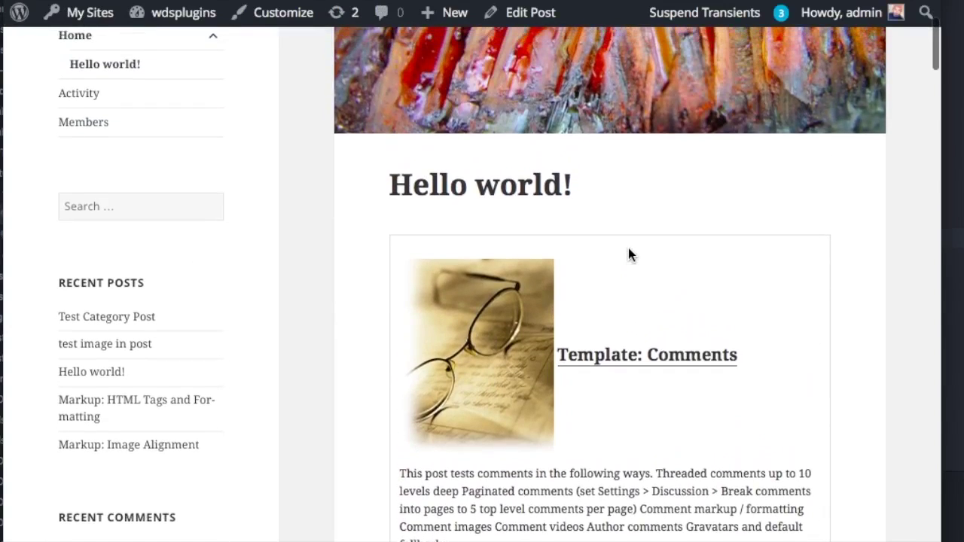
scroll(629, 250, "down", 6)
scroll(629, 249, "up", 4)
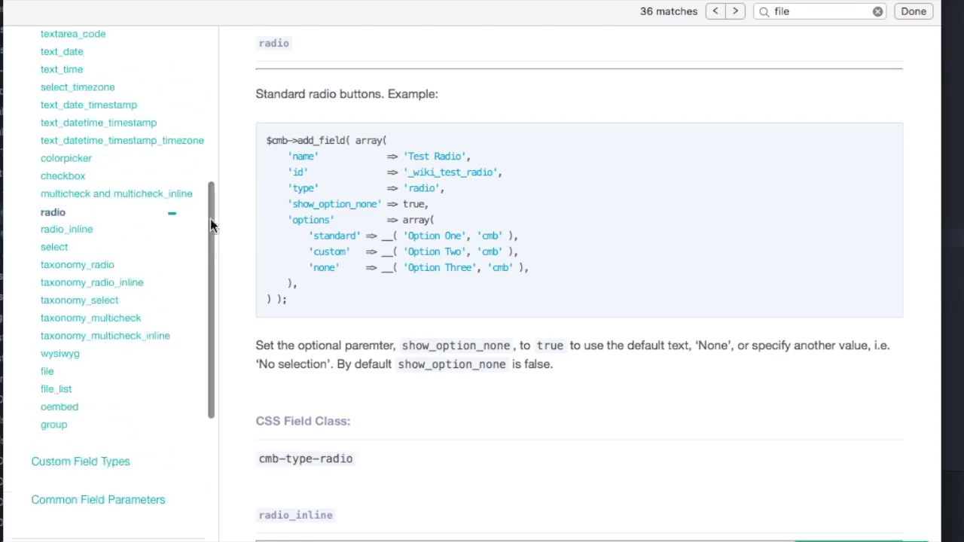
left_click_drag(210, 219, 204, 135)
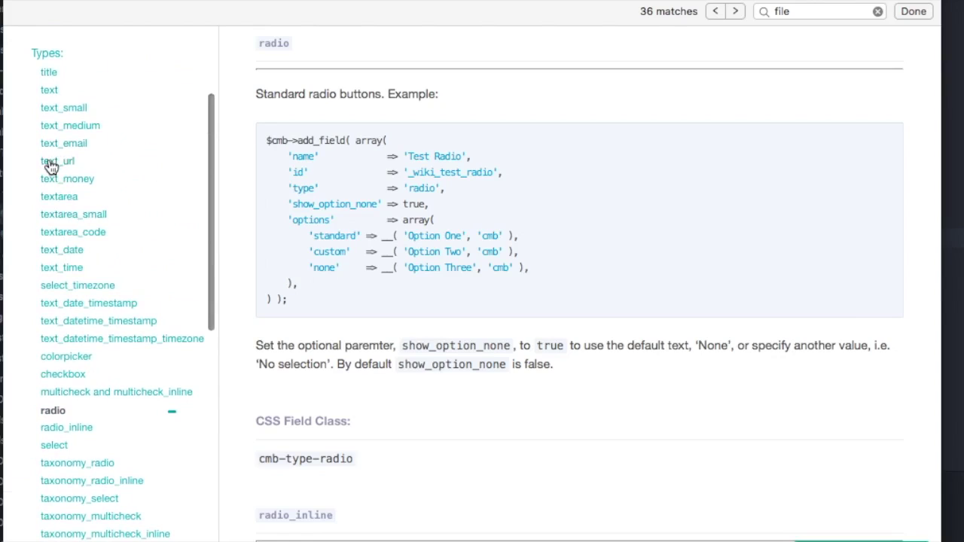
scroll(56, 300, "down", 3)
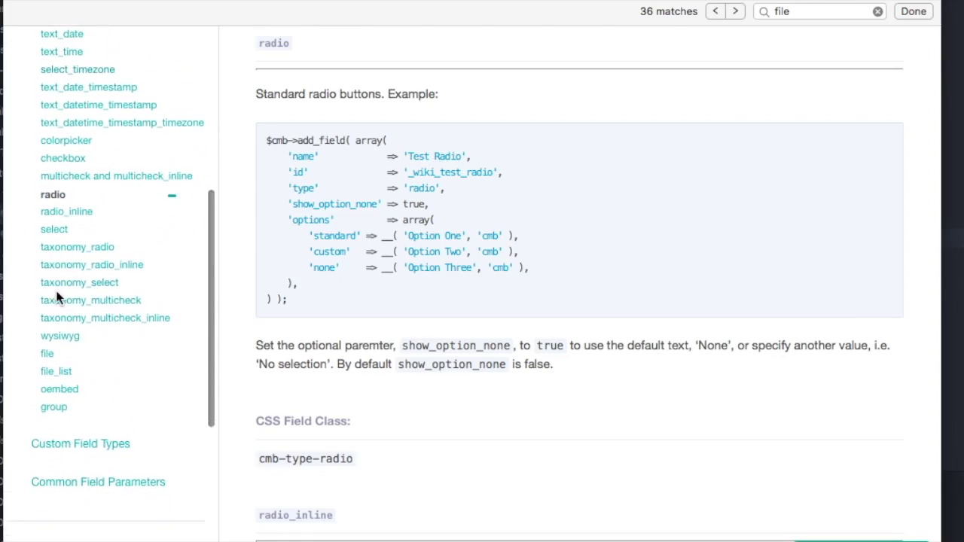
scroll(56, 381, "down", 1)
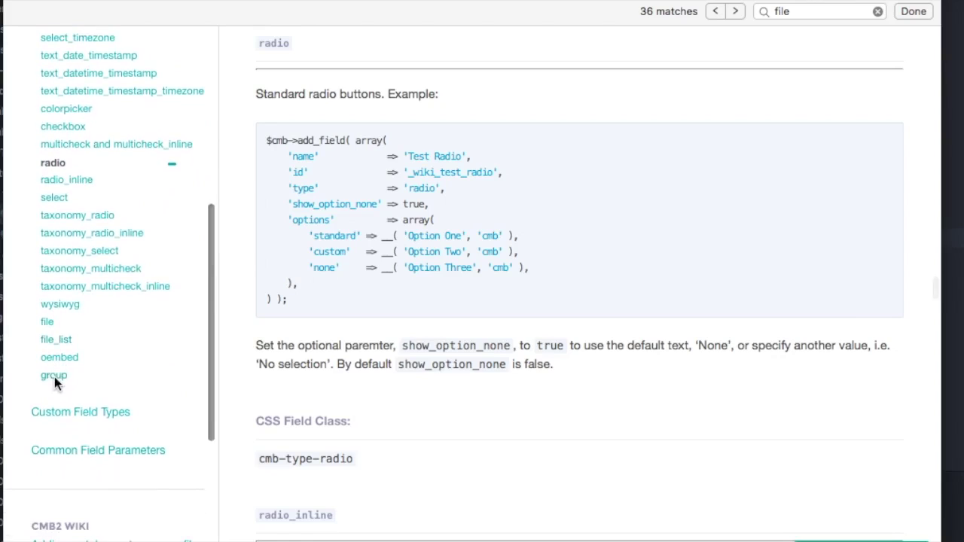